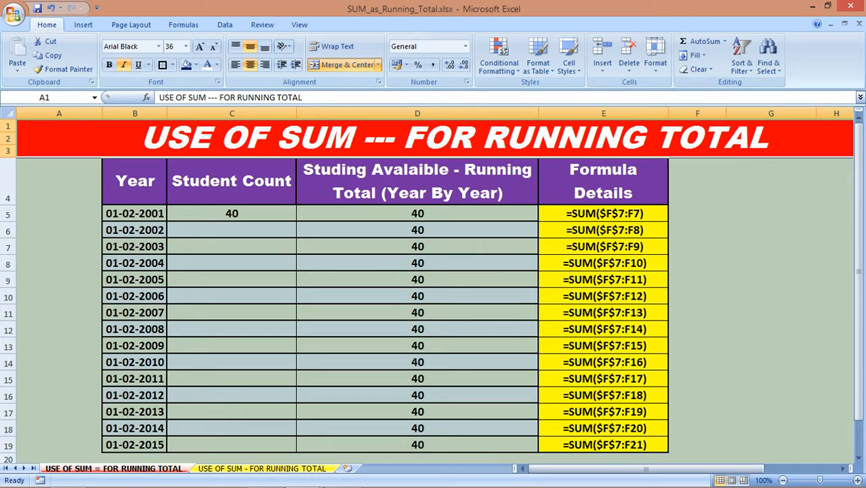
- Compare the running-total cells D6:D19 on both worksheets, ending on the USE OF SUM = FOR RUNNING TOTAL sheet
left_click(262, 468)
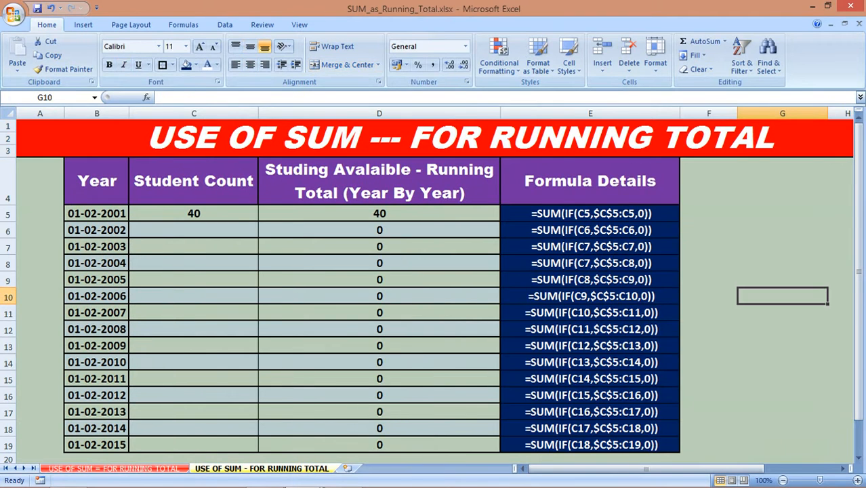
left_click(433, 138)
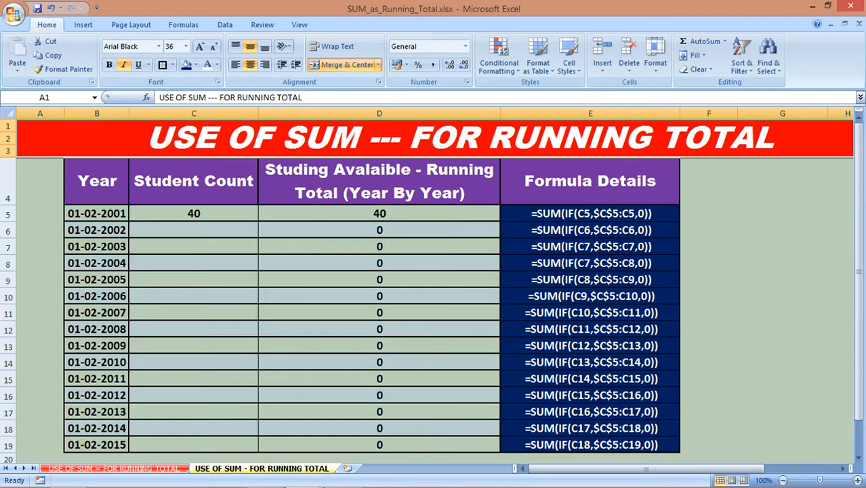
left_click_drag(378, 230, 379, 444)
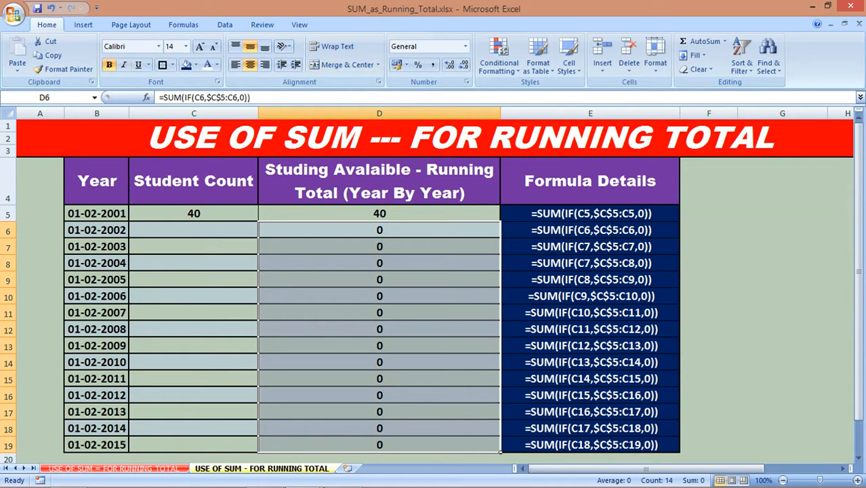
left_click(109, 65)
left_click(108, 64)
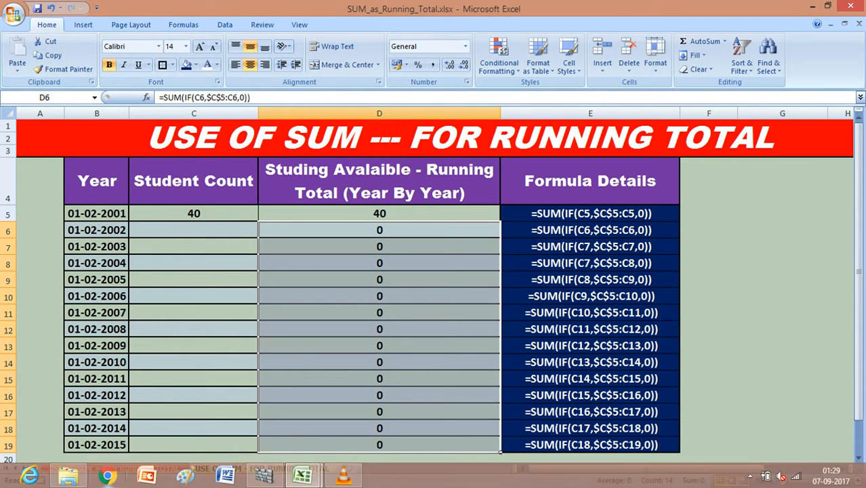
left_click(257, 434)
left_click(113, 468)
left_click_drag(416, 230, 416, 445)
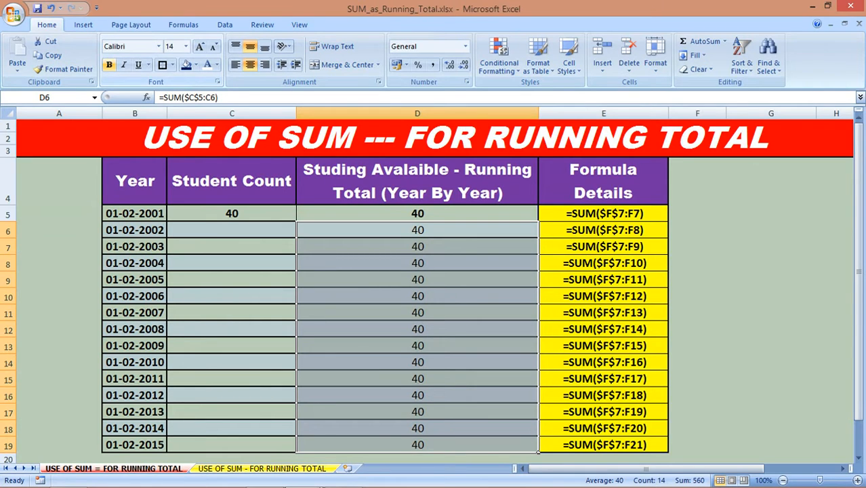
- Enter student counts of 10 for 2002 and 20 for 2003, selecting the running totals from the entered year down after each
left_click(294, 236)
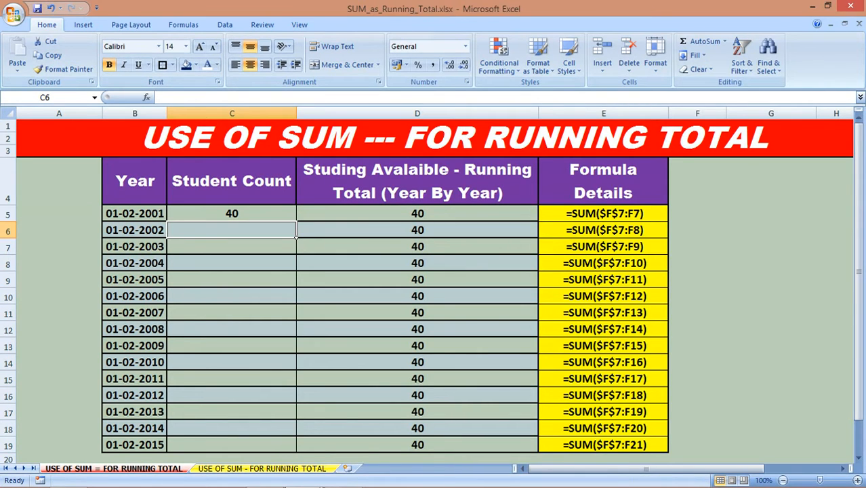
type("10")
left_click(296, 252)
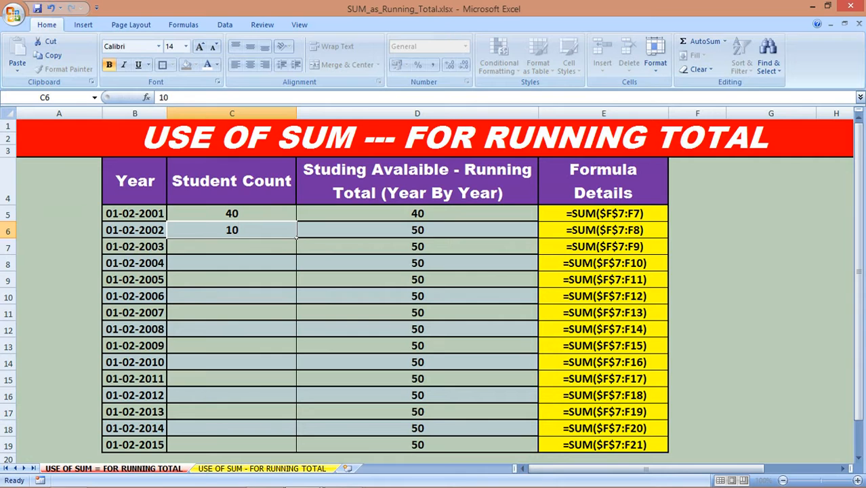
left_click_drag(300, 233, 528, 448)
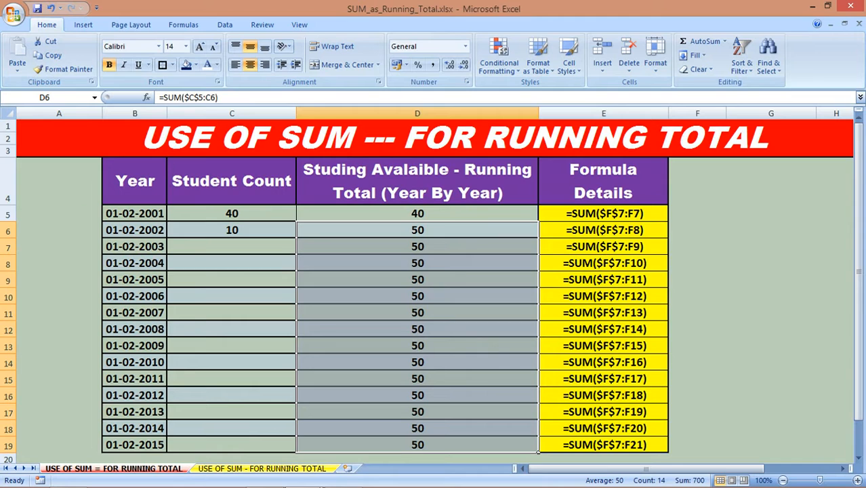
left_click(296, 252)
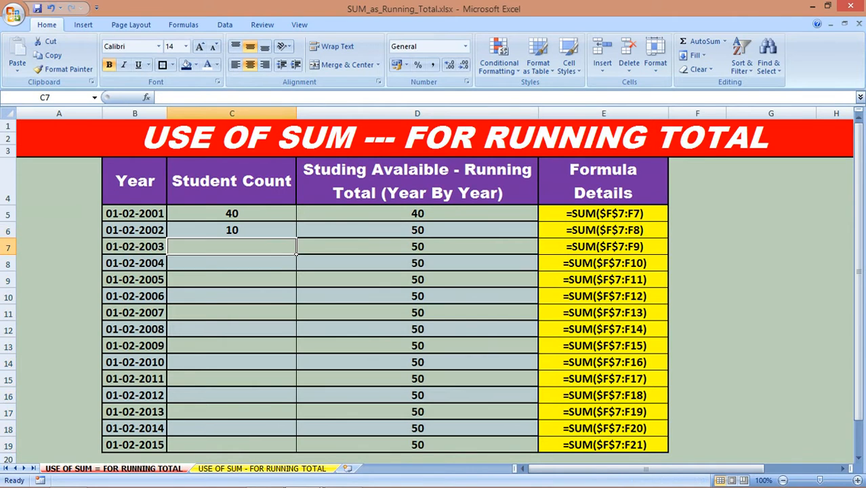
type("20")
key("Return")
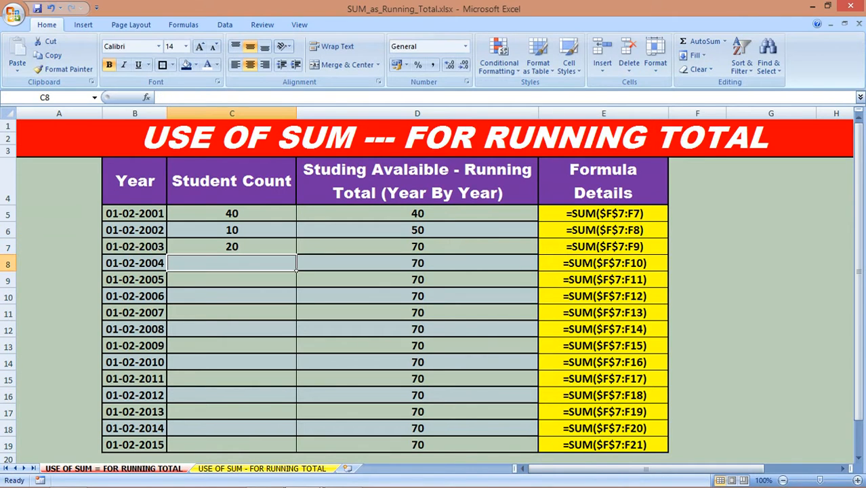
left_click_drag(302, 248, 538, 451)
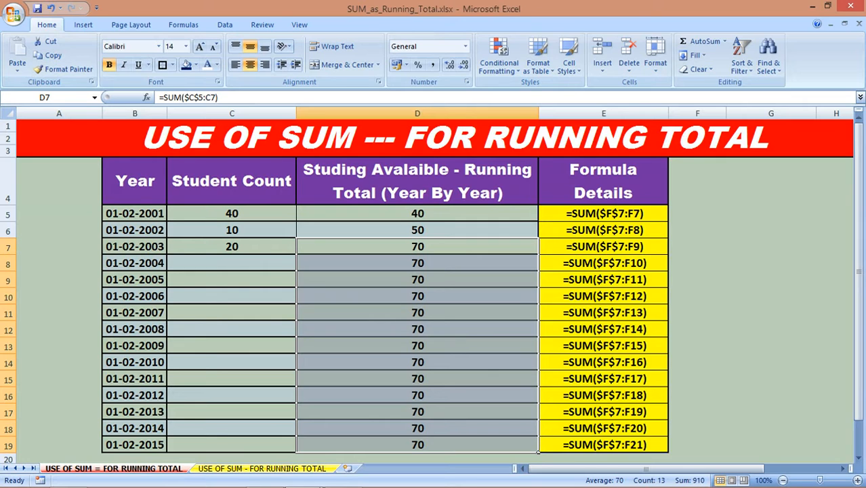
- Enter student counts of 80 for 2004 and 30 for 2005, selecting the running totals from that year down after each
left_click(231, 263)
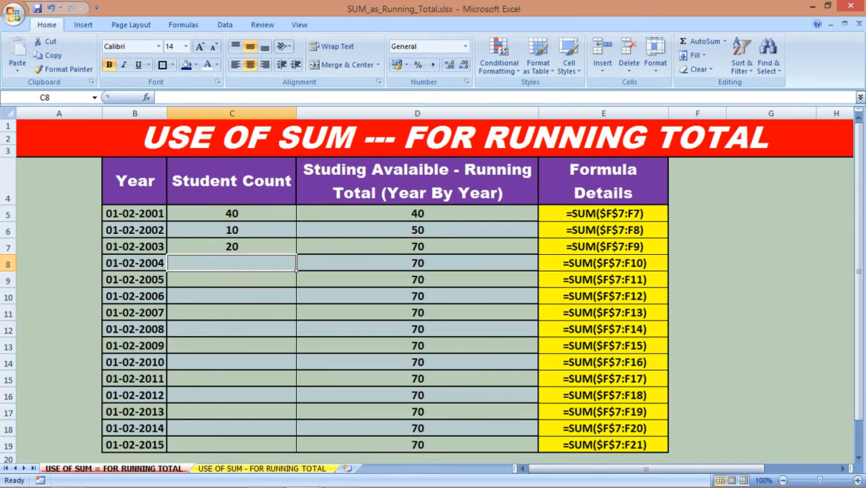
type("80")
key("Return")
left_click_drag(302, 264, 538, 447)
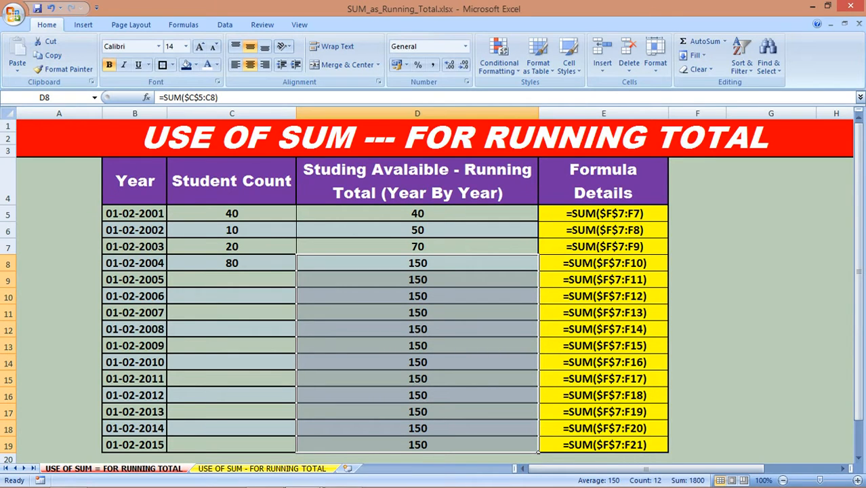
left_click(294, 284)
type("30")
key("Return")
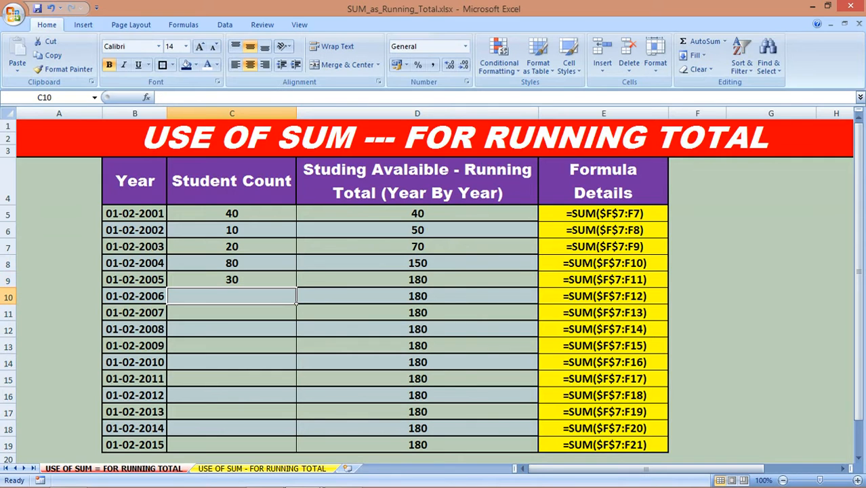
left_click_drag(298, 279, 538, 452)
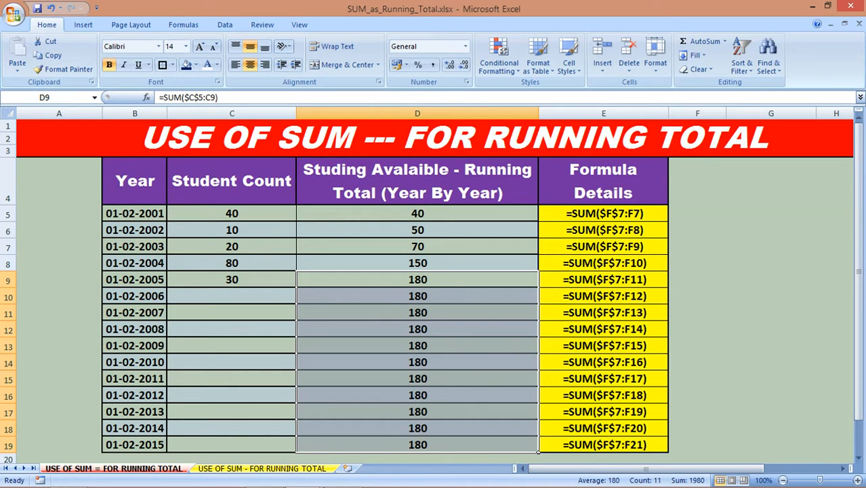
- Enter a student count of 10 for 2006 and select the running totals in D10:D19
left_click(294, 301)
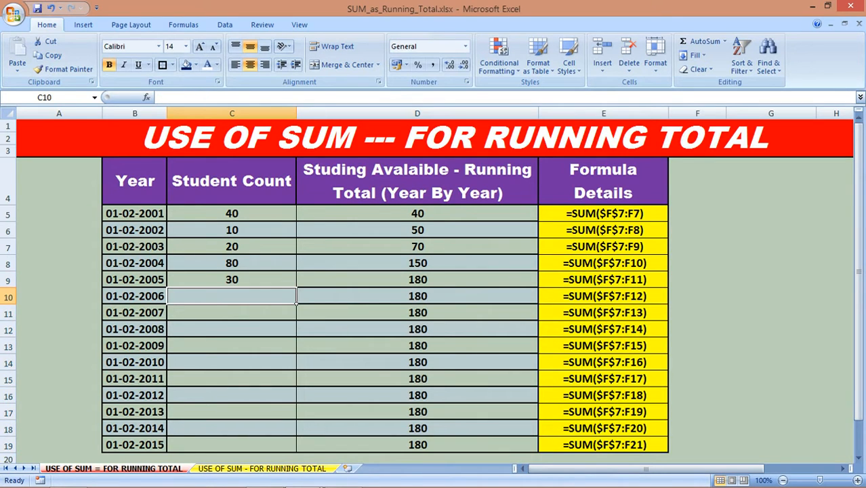
type("10")
key("Return")
left_click_drag(301, 298, 420, 446)
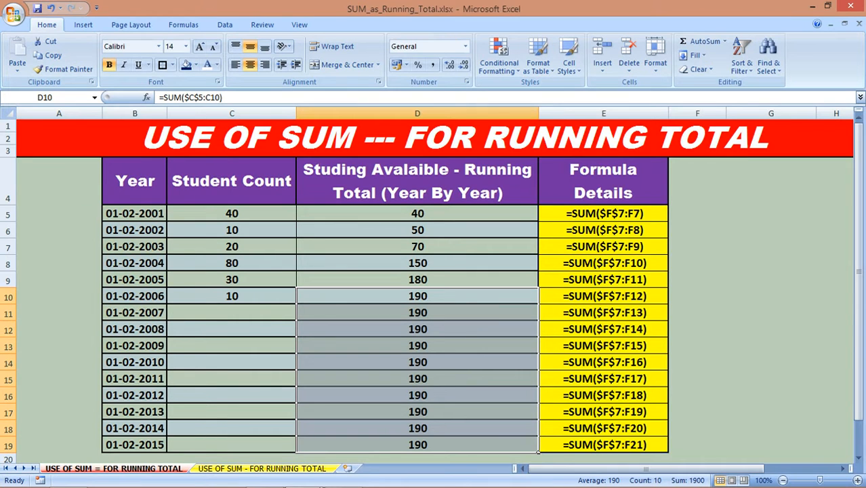
- Replace the word "Studing" with "Student" in the running-total column header in D4
left_click(231, 181)
left_click_drag(191, 97, 177, 97)
left_click(416, 181)
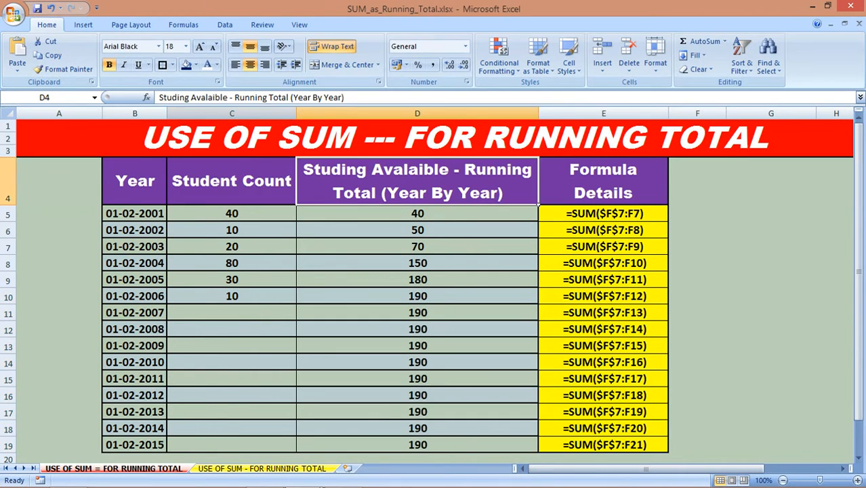
double_click(178, 97)
type("Student")
left_click(417, 262)
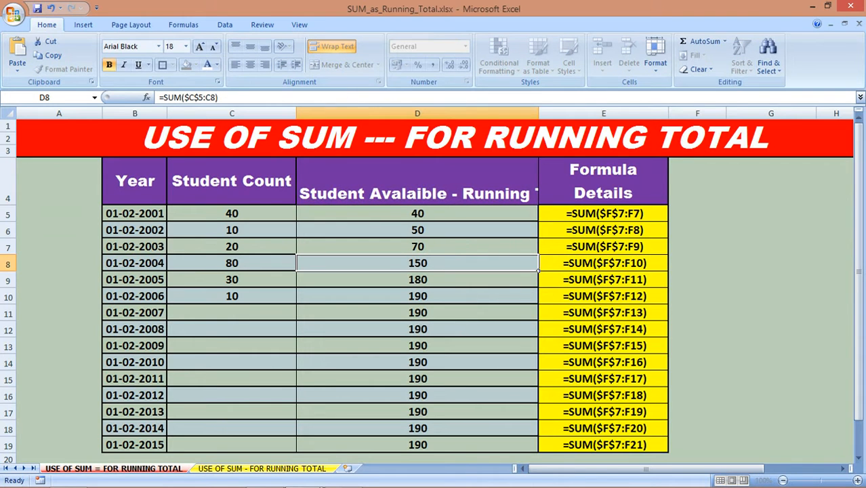
- Enter student counts of 10 for 2007 and 20 for 2008, selecting the running totals of the still-empty years after each
left_click(294, 315)
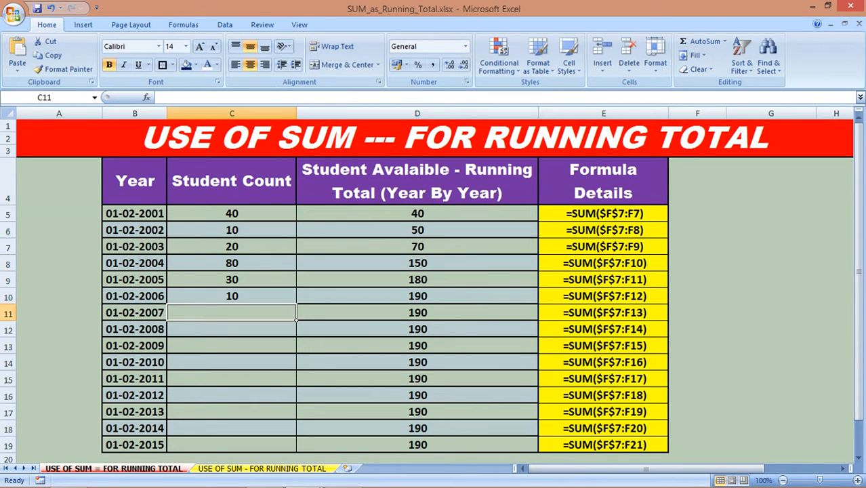
type("10")
left_click(295, 335)
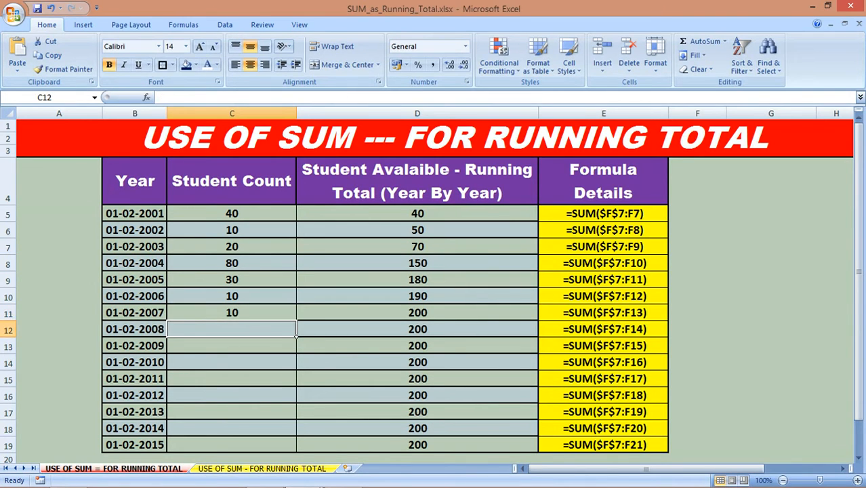
left_click_drag(297, 336, 417, 445)
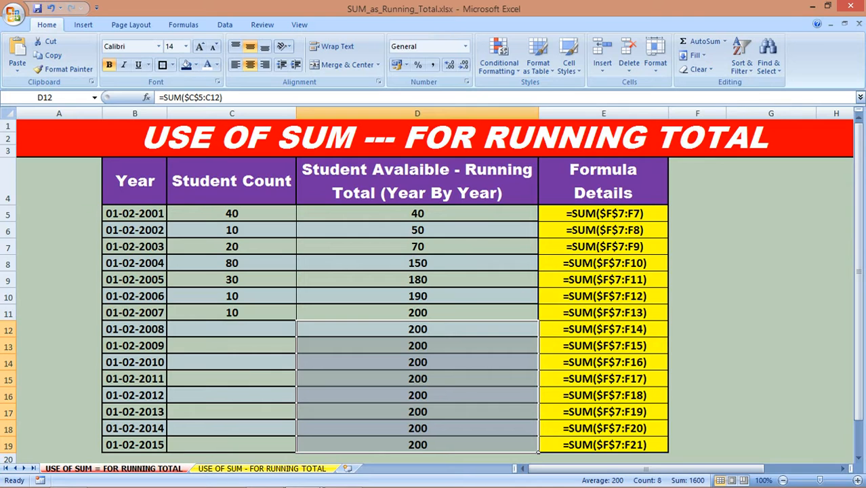
left_click(294, 332)
type("20")
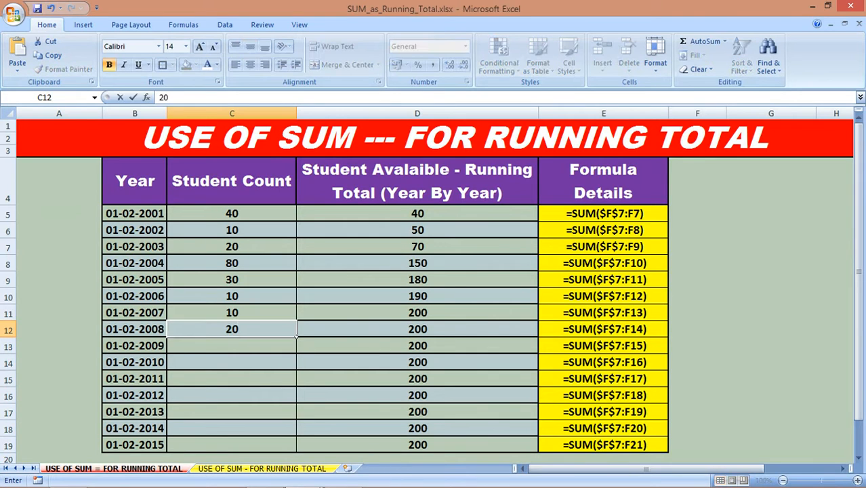
key("Return")
left_click_drag(296, 350, 339, 444)
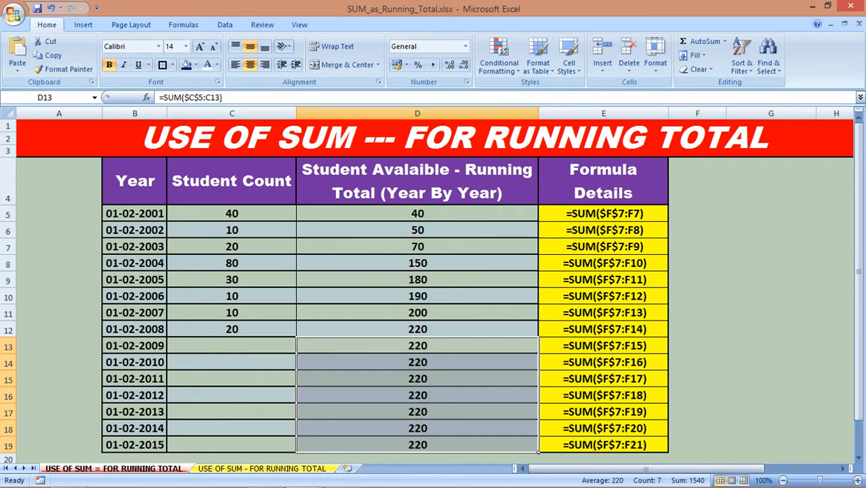
- Enter a student count of 30 for 2009 and select the running totals in D14:D19
left_click(294, 347)
type("20")
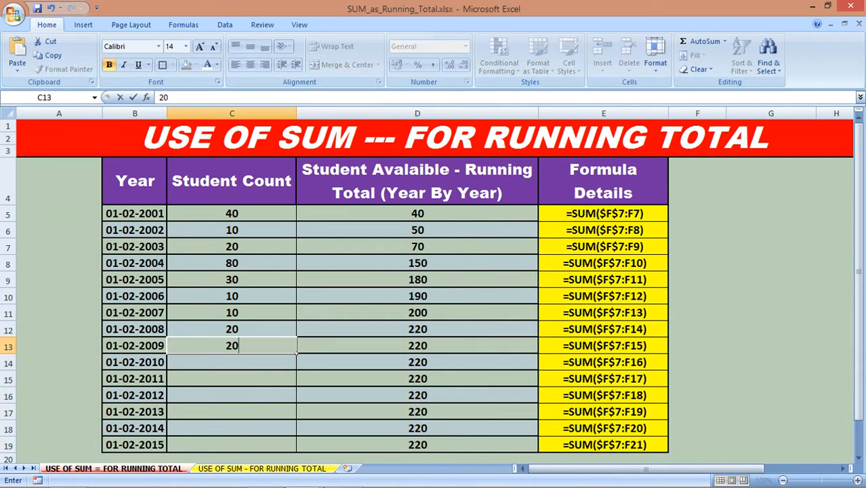
key("BackSpace")
key("BackSpace")
type("30")
key("Return")
left_click_drag(295, 365, 535, 447)
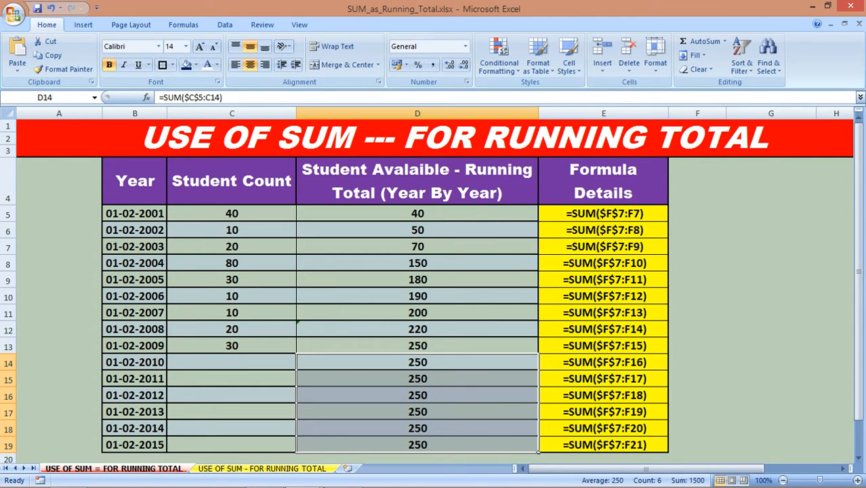
- Enter student counts of 50 for 2010 and 90 for 2011, selecting the running totals from the entered year down after each
left_click(294, 368)
type("50")
left_click(295, 384)
left_click_drag(301, 366, 535, 448)
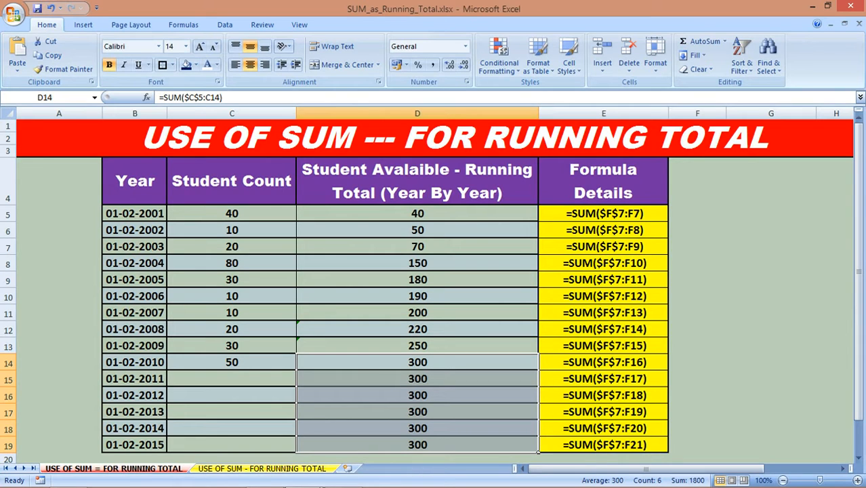
left_click(296, 383)
type("90")
key("Return")
left_click_drag(298, 379, 538, 451)
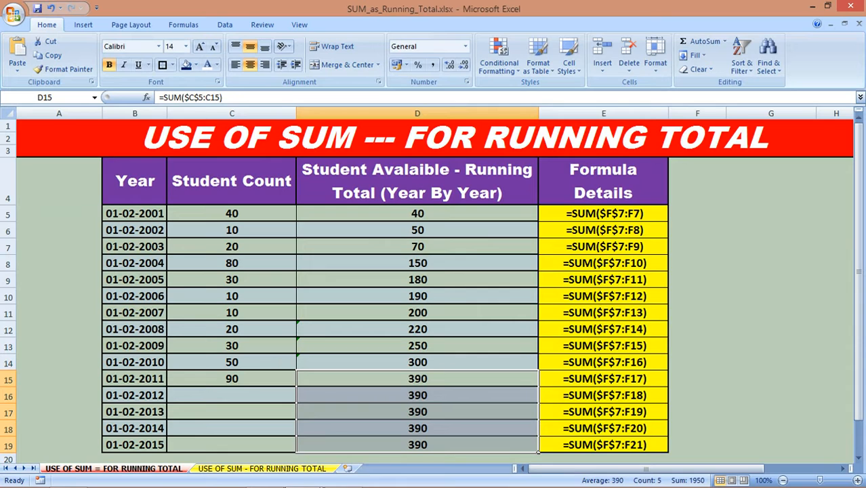
- Enter student counts of 10 for 2012 and 20 for 2013, selecting the running totals of the remaining empty years after each
left_click(232, 395)
type("10")
key("Return")
left_click_drag(296, 418, 538, 451)
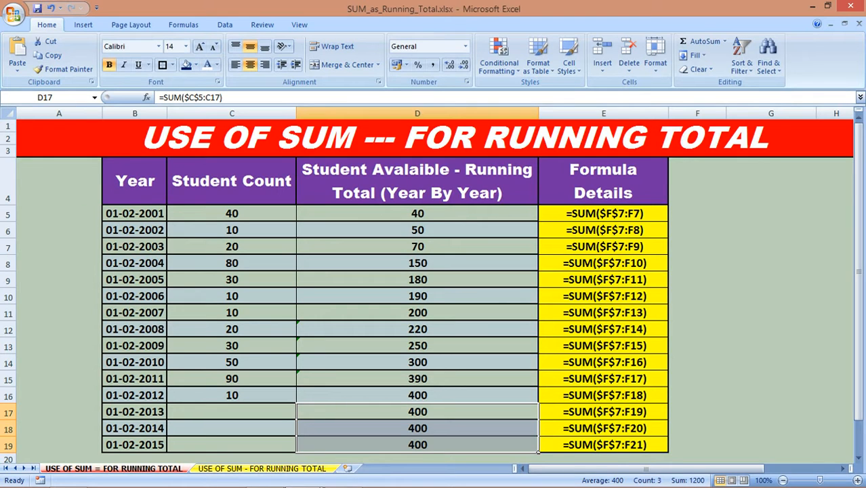
left_click(295, 415)
type("20")
key("Return")
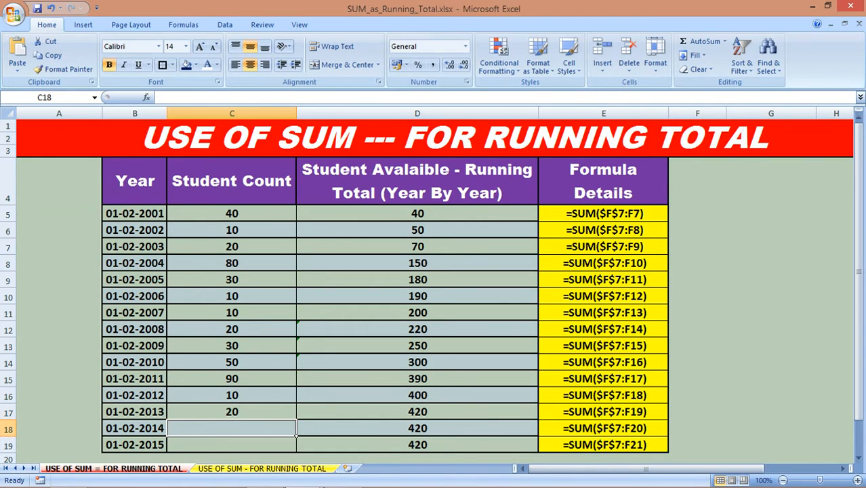
left_click_drag(298, 431, 539, 451)
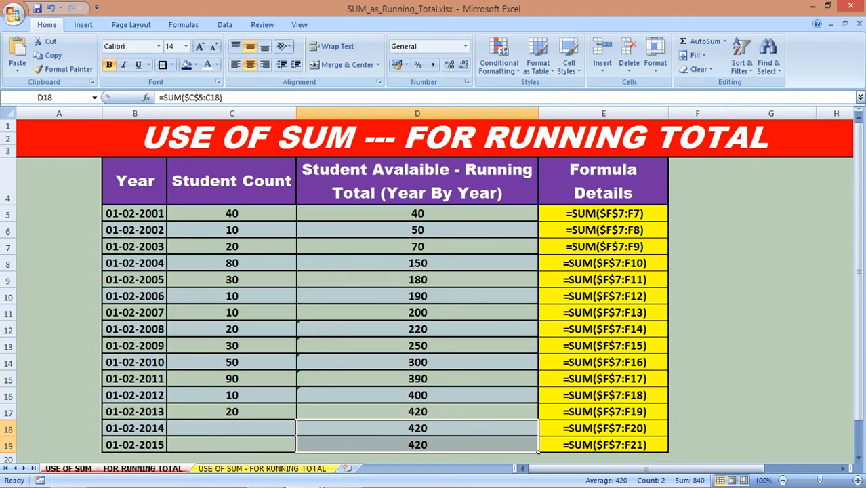
- Enter a student count of 50 for 2014, check D18:D19, and select the running totals in D5:D18
left_click(294, 430)
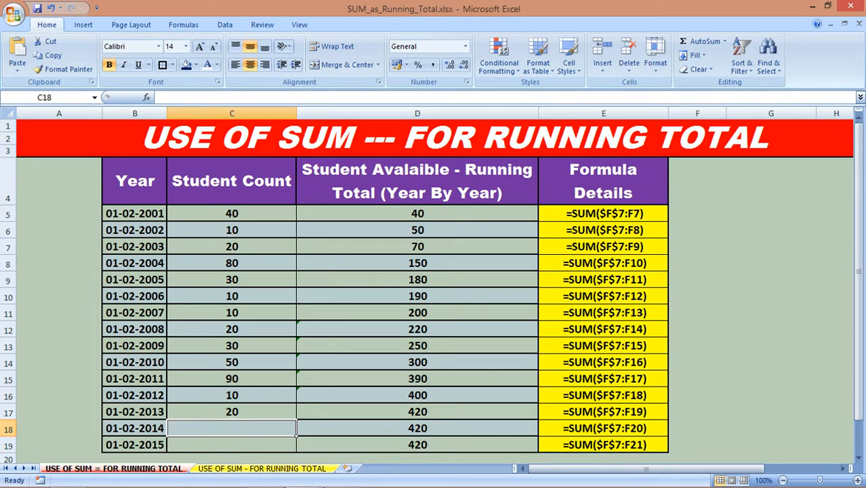
type("50")
key("Return")
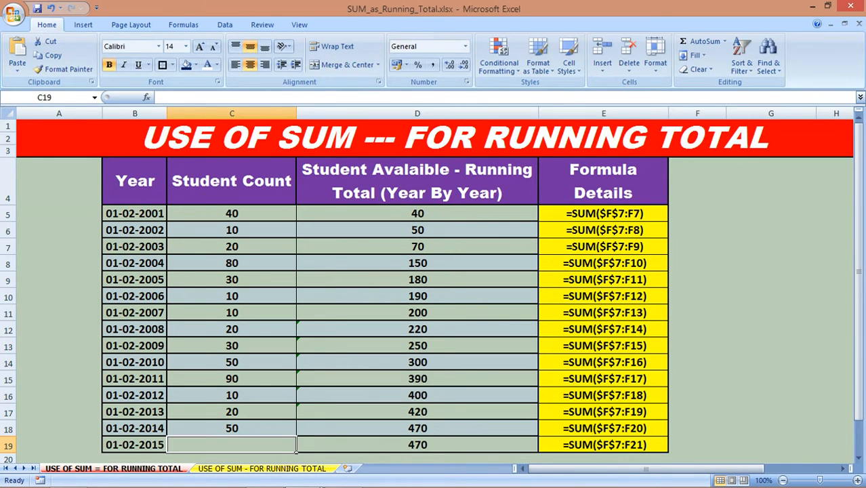
left_click_drag(416, 428, 417, 444)
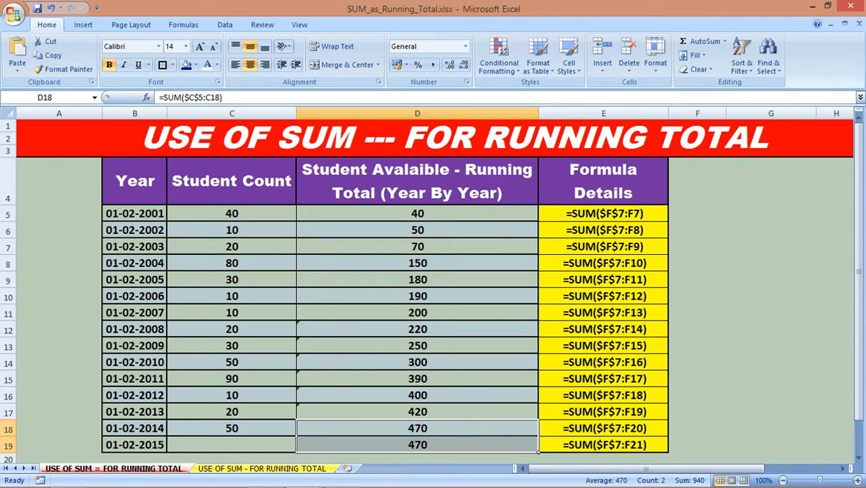
left_click_drag(416, 213, 417, 428)
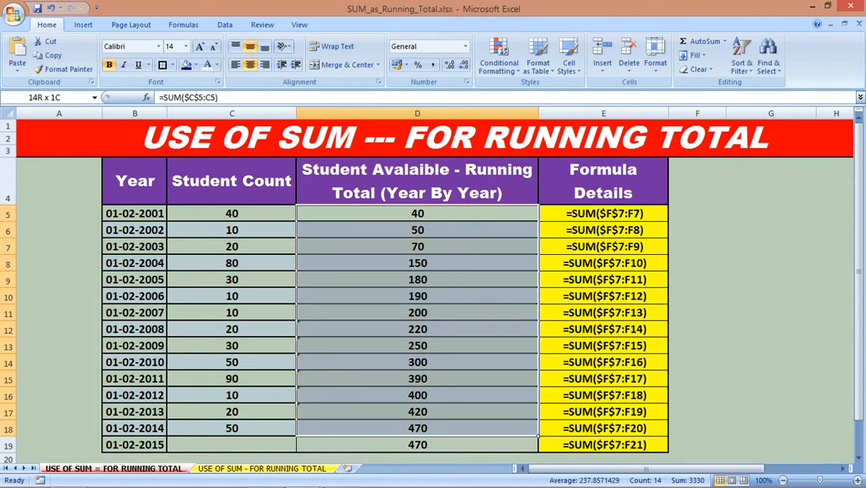
- Set the font size of the formula details in E5:E19 to 16 and widen column E to fit them
left_click_drag(603, 213, 603, 444)
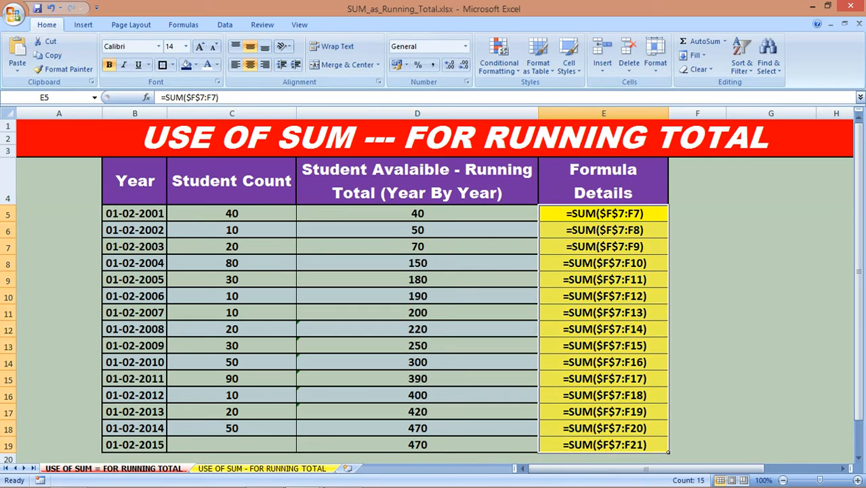
left_click(186, 46)
left_click(174, 126)
left_click_drag(668, 113, 697, 113)
- Examine the formula details in E5 to E14 one by one, then E5:E18 as a whole and the merged title
left_click(618, 214)
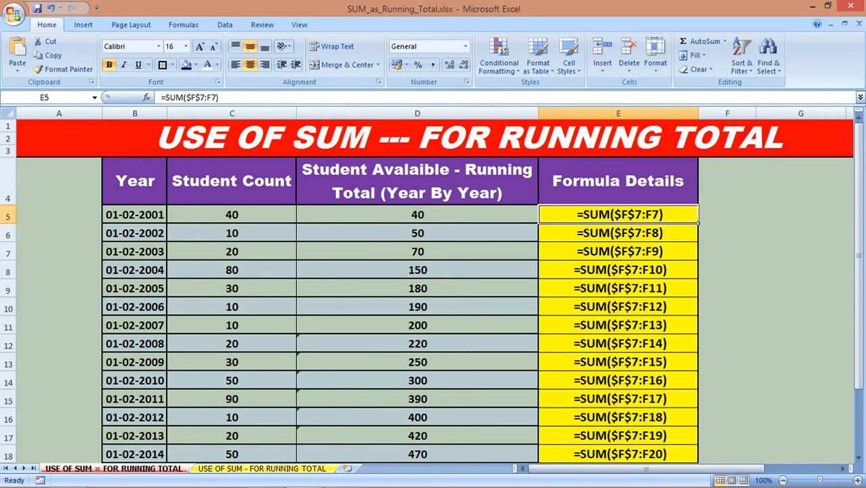
left_click(617, 232)
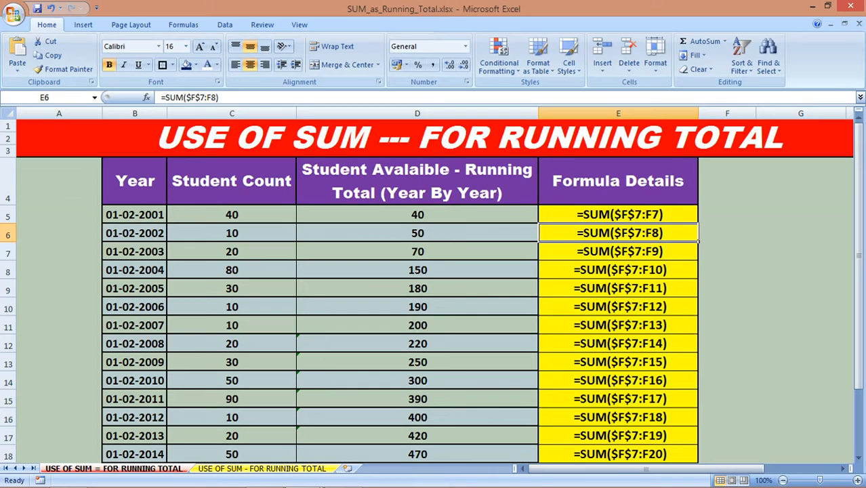
left_click(618, 250)
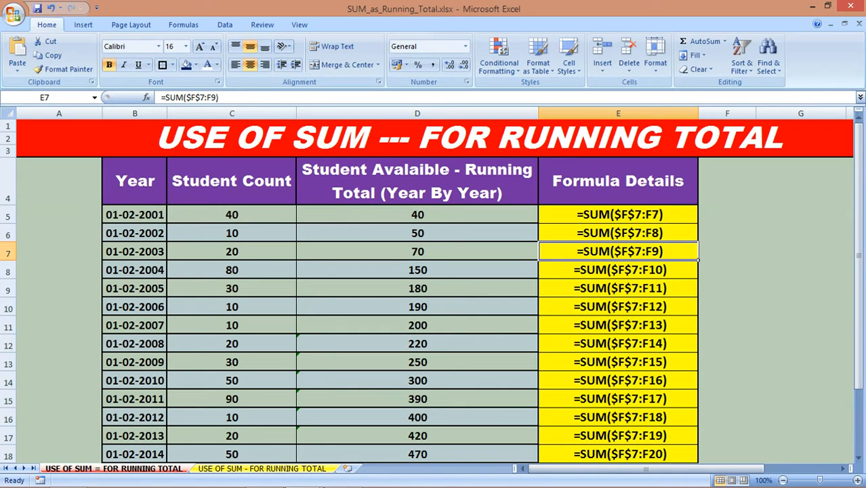
left_click(617, 269)
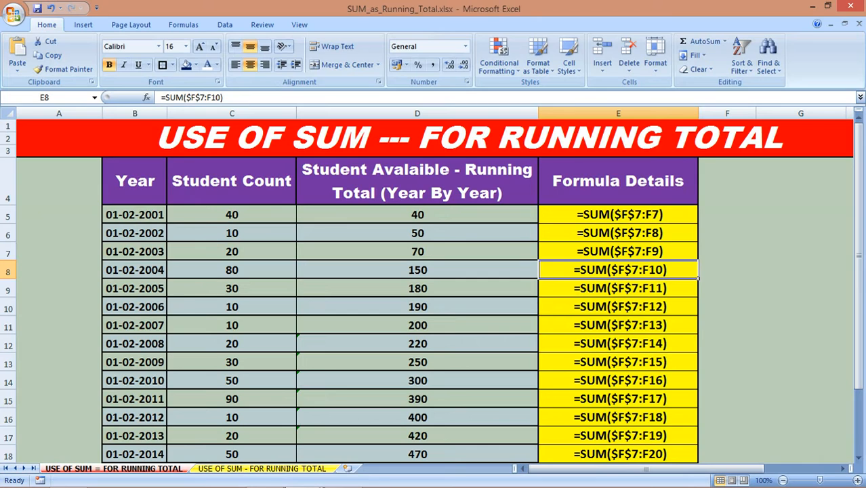
left_click(618, 288)
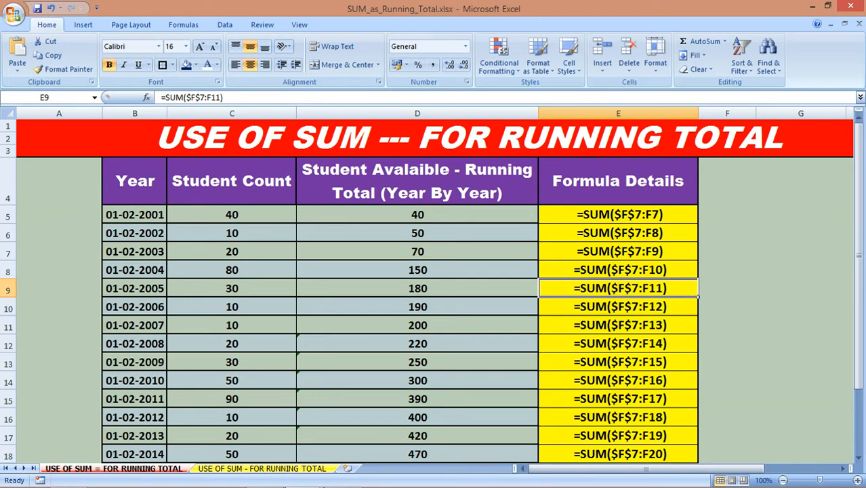
left_click(618, 306)
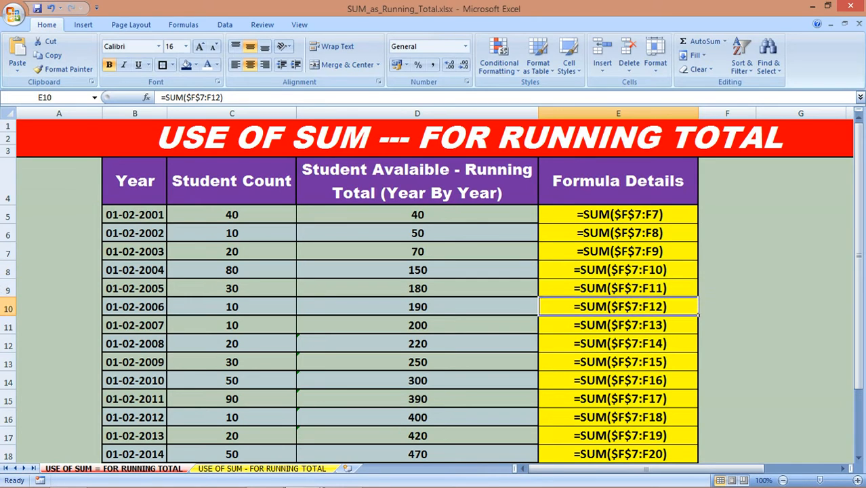
left_click(617, 324)
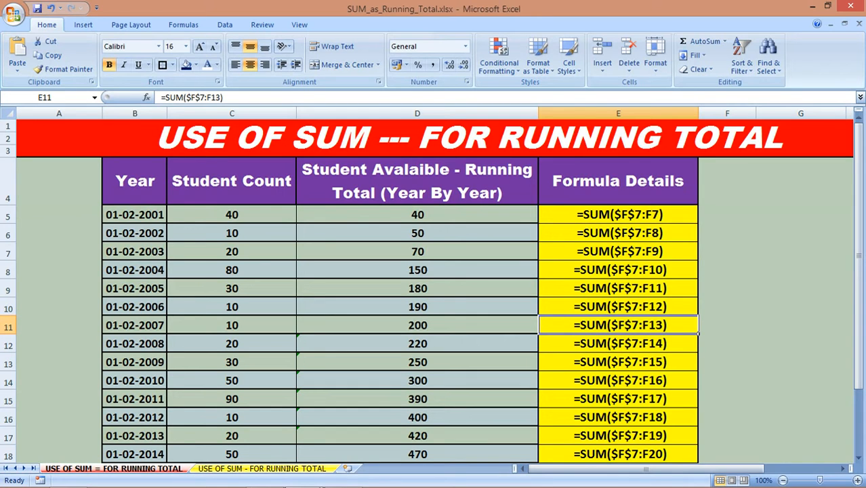
left_click(618, 343)
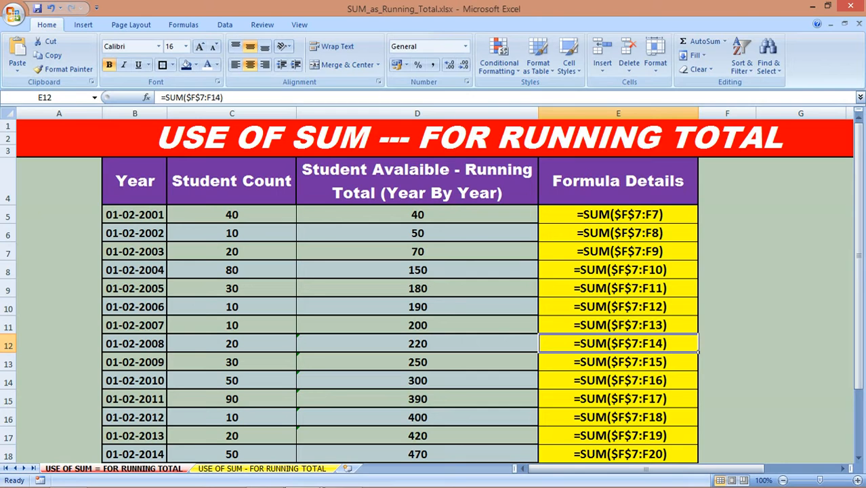
left_click(618, 361)
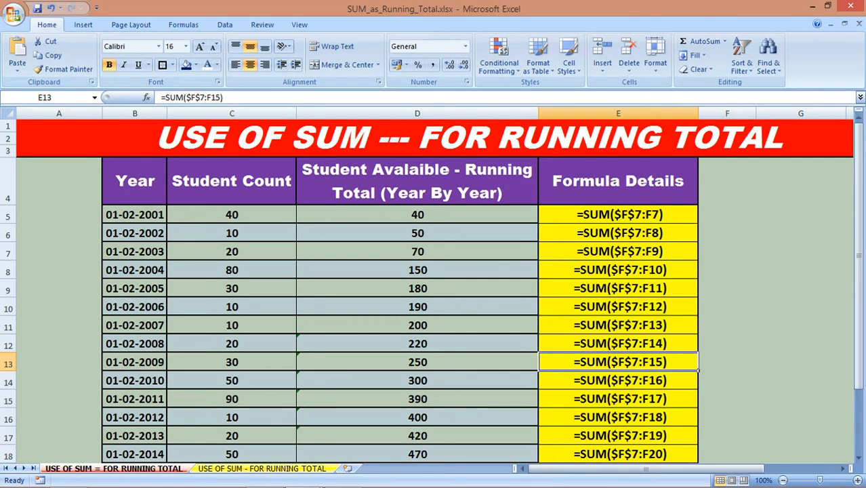
left_click(618, 379)
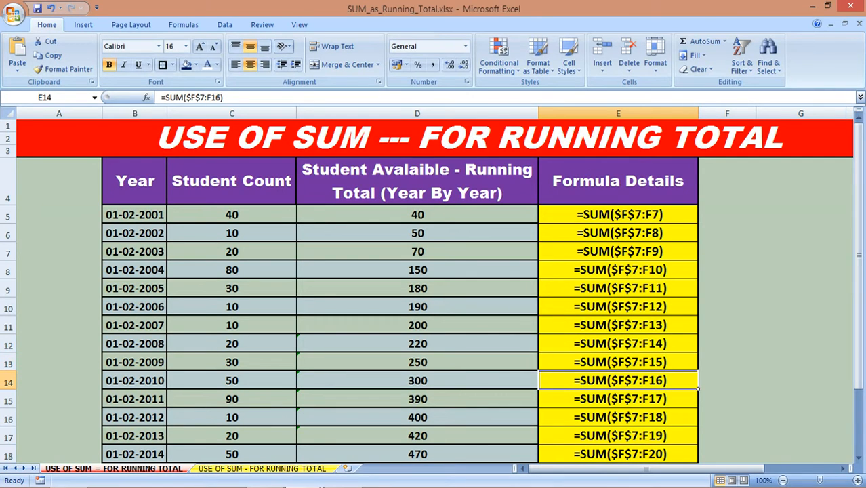
left_click_drag(618, 214, 618, 453)
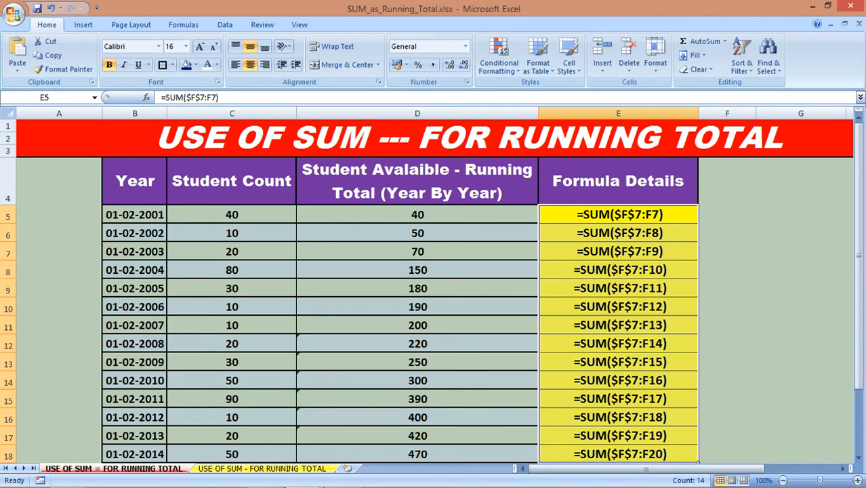
left_click(435, 137)
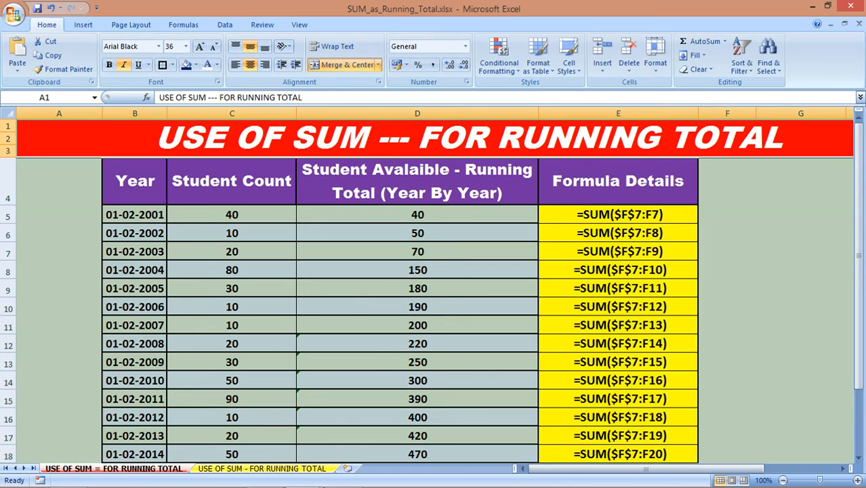
- On the USE OF SUM - FOR RUNNING TOTAL sheet, replace the first word of the D4 header with "Student" copied from C4, and select D6:D19
key("ctrl+Page_Down")
left_click(379, 181)
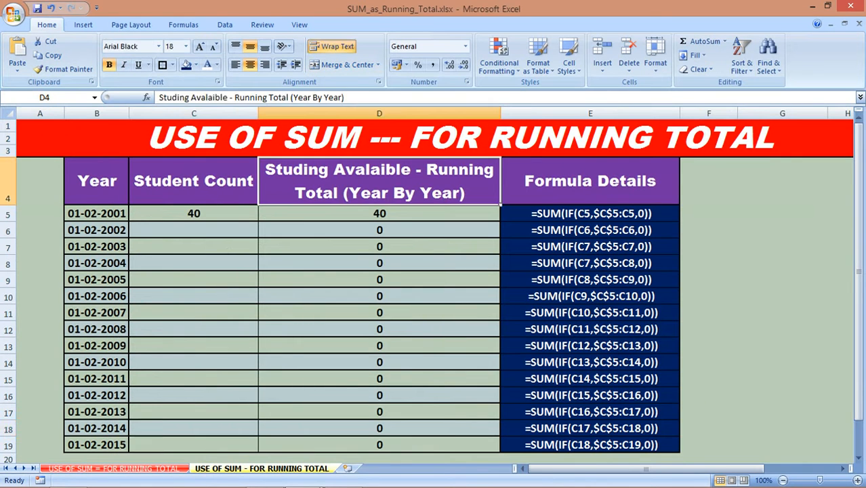
left_click(193, 181)
double_click(178, 97)
key("ctrl+c")
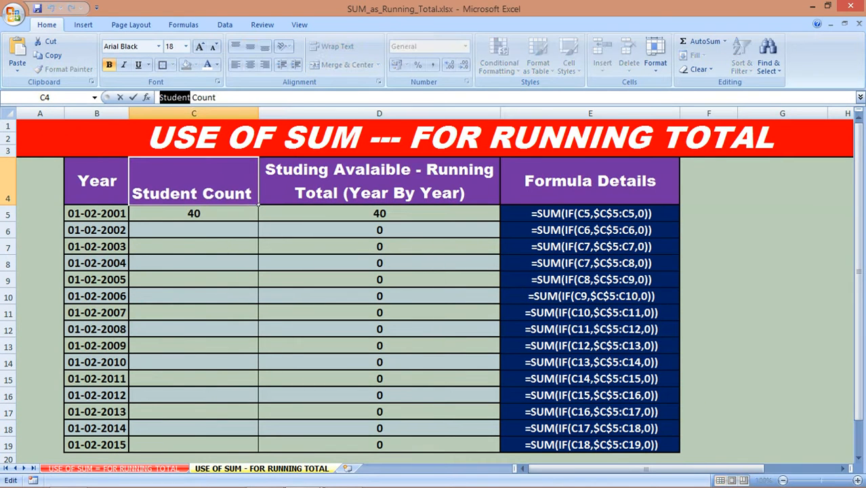
left_click(379, 181)
double_click(175, 97)
key("ctrl+v")
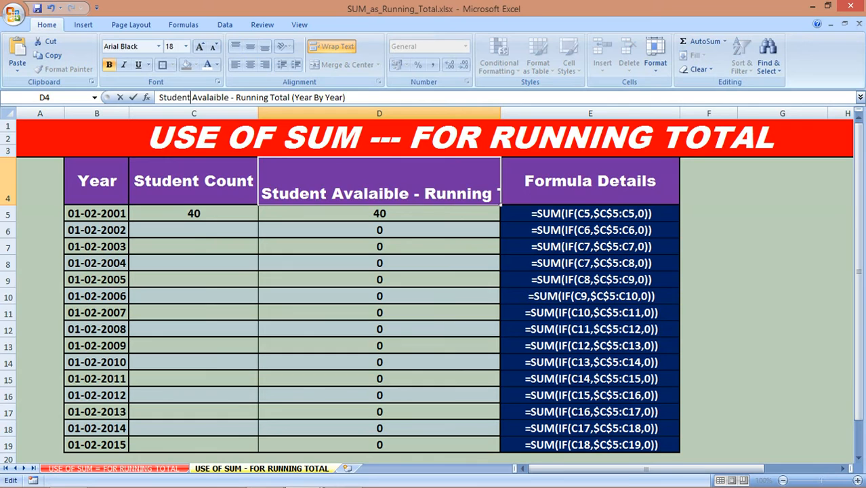
left_click(378, 279)
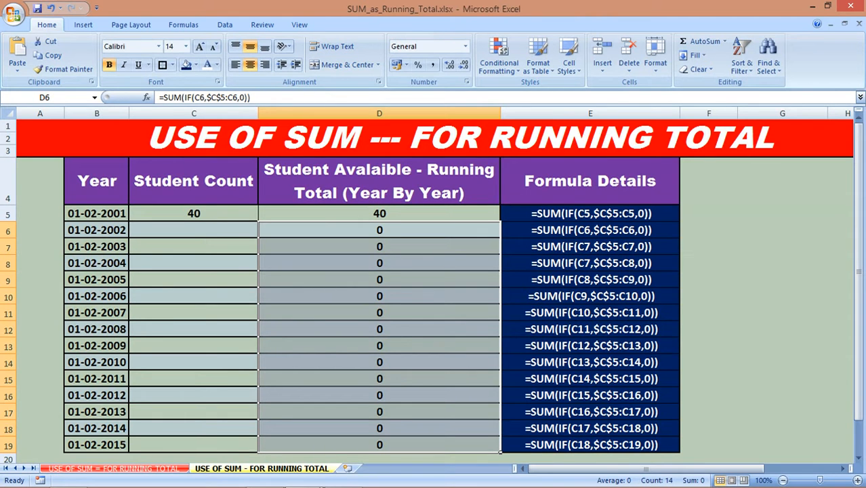
- Enter student counts of 60 for 2002 and 50 for 2003, selecting D6 after the first and D7:D19 after the second
left_click(256, 234)
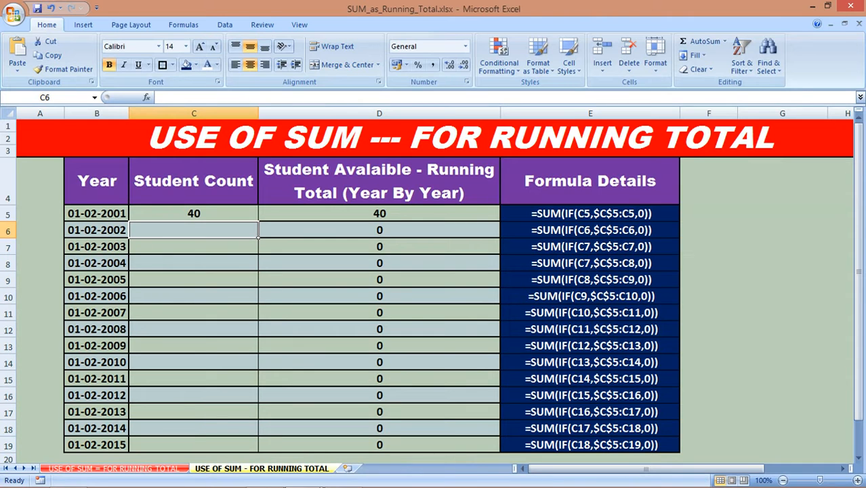
type("60")
key("Return")
left_click(379, 230)
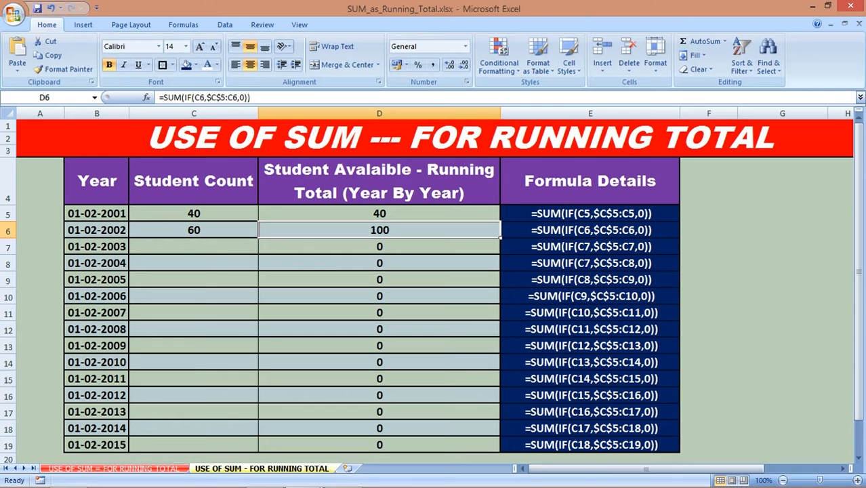
left_click(193, 263)
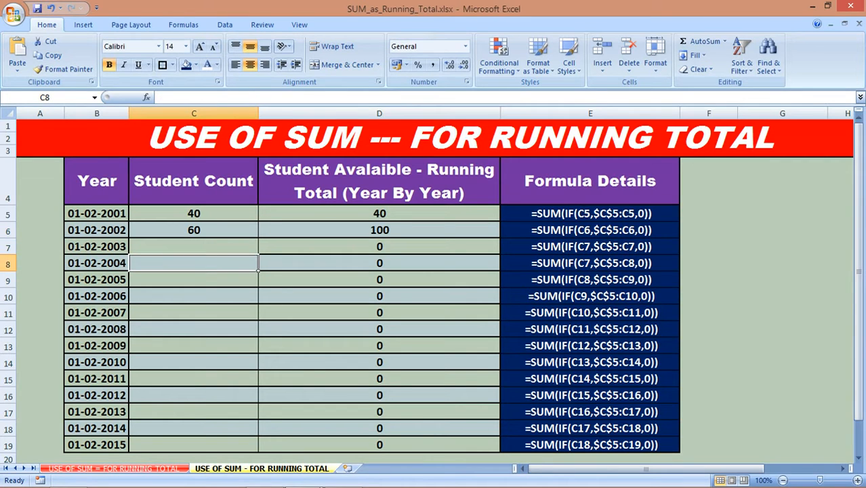
left_click(193, 246)
type("50")
key("Return")
left_click_drag(271, 247, 271, 444)
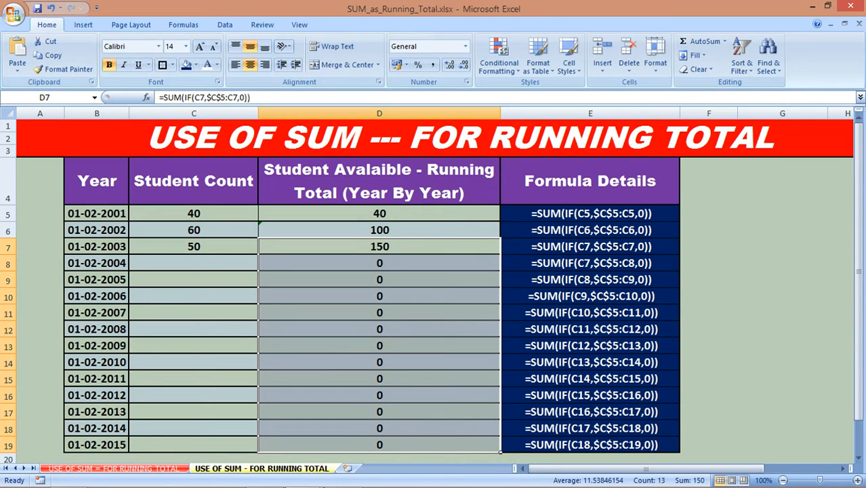
- Enter student counts of 30 for 2004 and 10 for 2005, selecting the running totals of the remaining empty years after each
left_click(193, 263)
type("30")
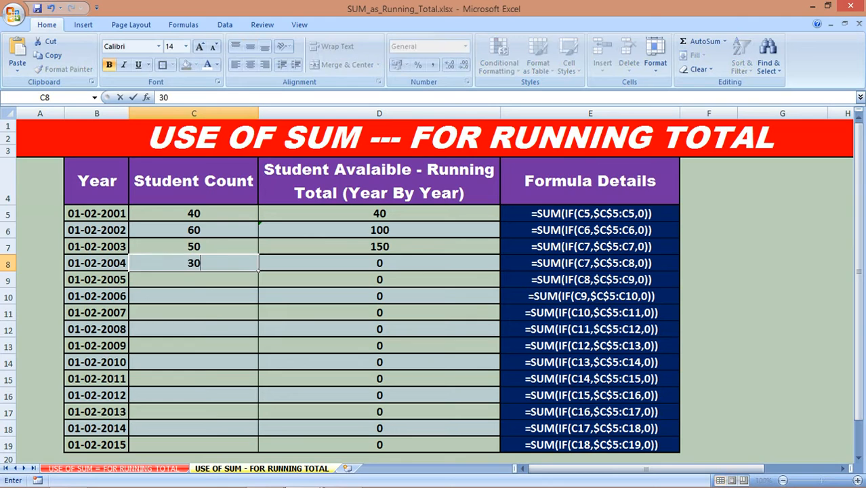
key("Return")
left_click_drag(259, 281, 500, 451)
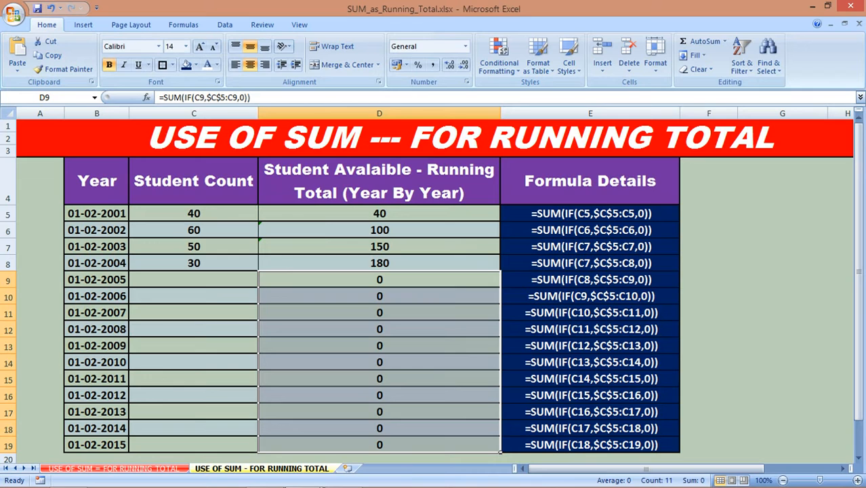
left_click(244, 281)
type("10")
key("Return")
left_click_drag(260, 298, 500, 452)
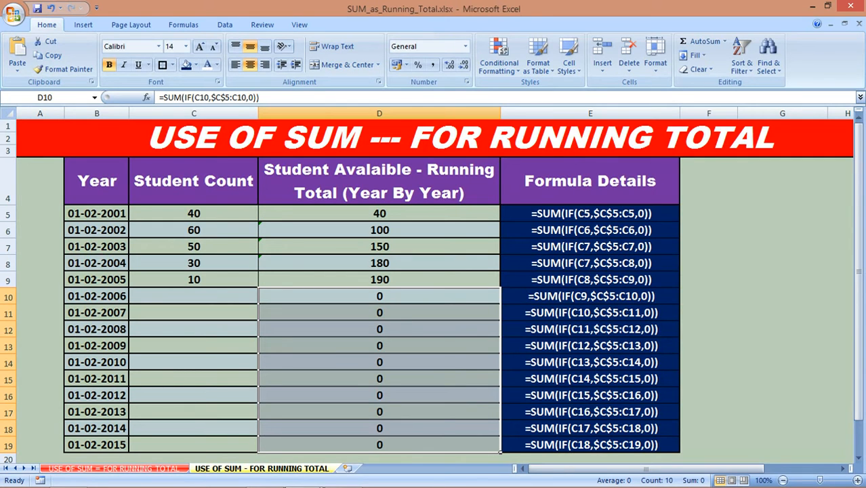
- Enter student counts of 50 for 2006 and 70 for 2007, selecting the running totals of the remaining empty years after each
left_click(193, 296)
type("50")
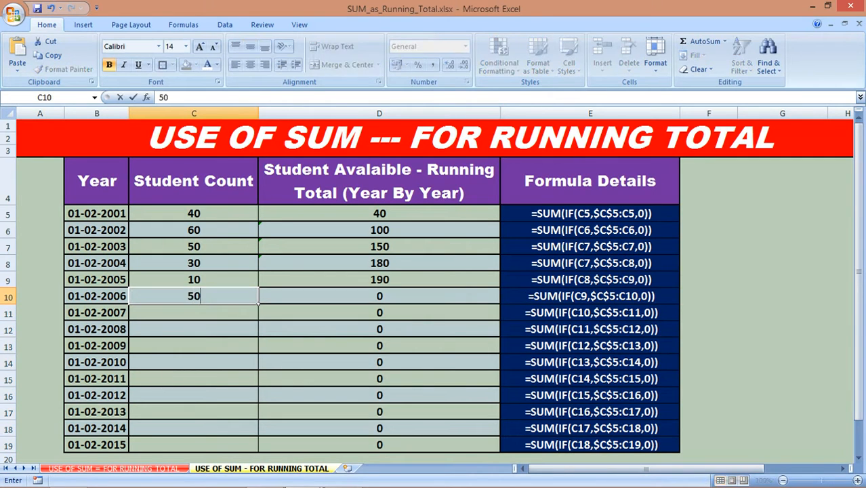
key("Return")
left_click_drag(259, 316, 500, 451)
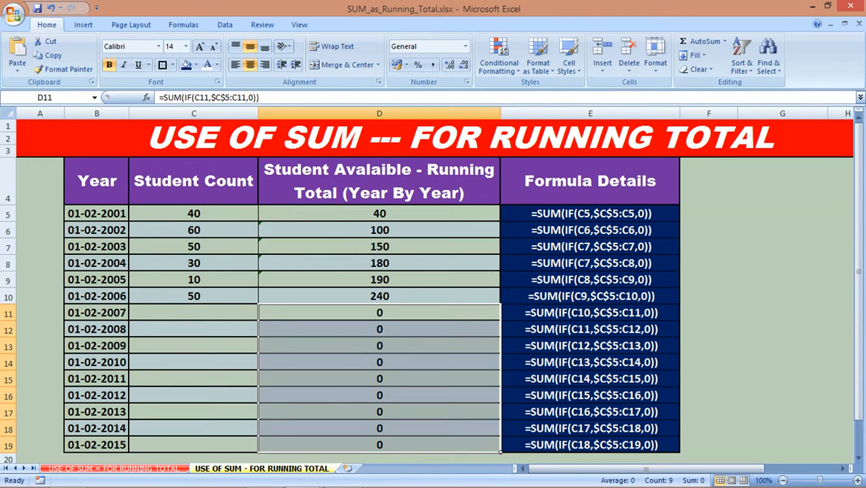
left_click(193, 312)
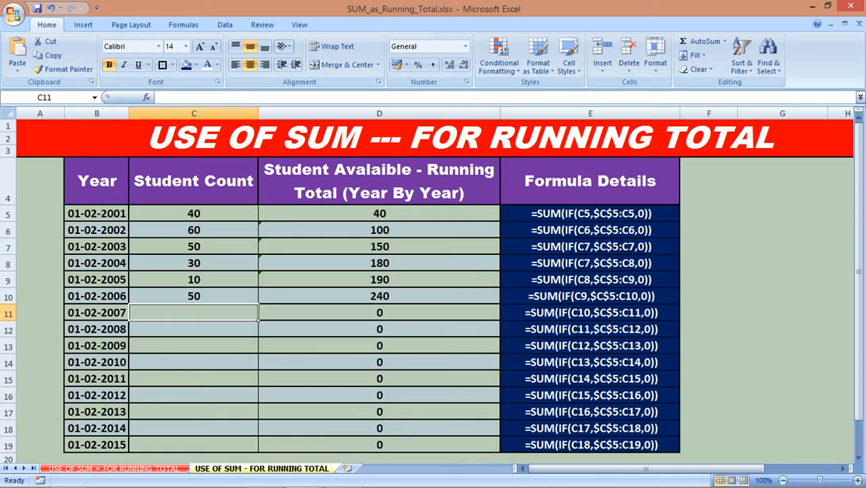
type("70")
key("Return")
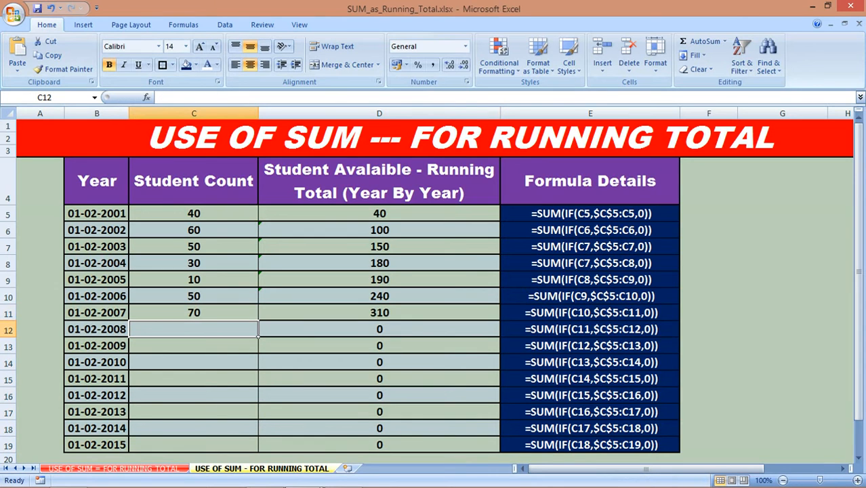
mouse_move(260, 332)
left_mouse_down()
mouse_move(339, 412)
mouse_move(339, 444)
left_mouse_up()
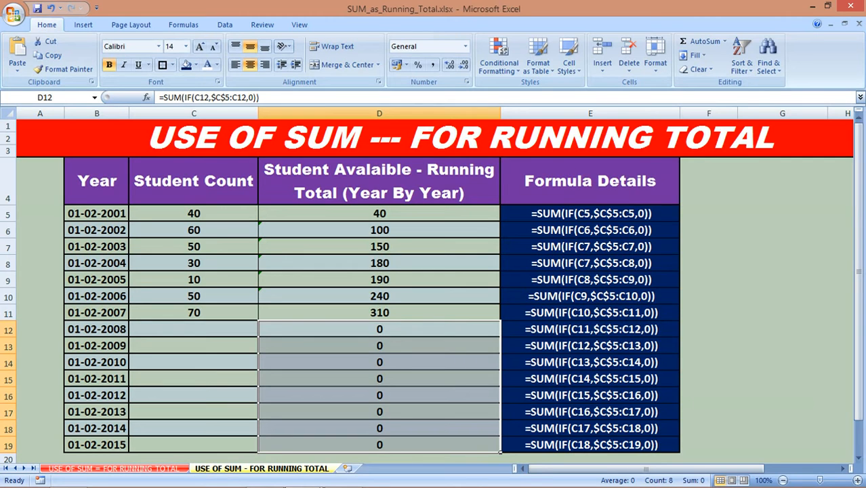
- Enter student counts of 90 for 2008 and 100 for 2009, selecting the running totals of the remaining empty years after each
left_click(193, 329)
type("90")
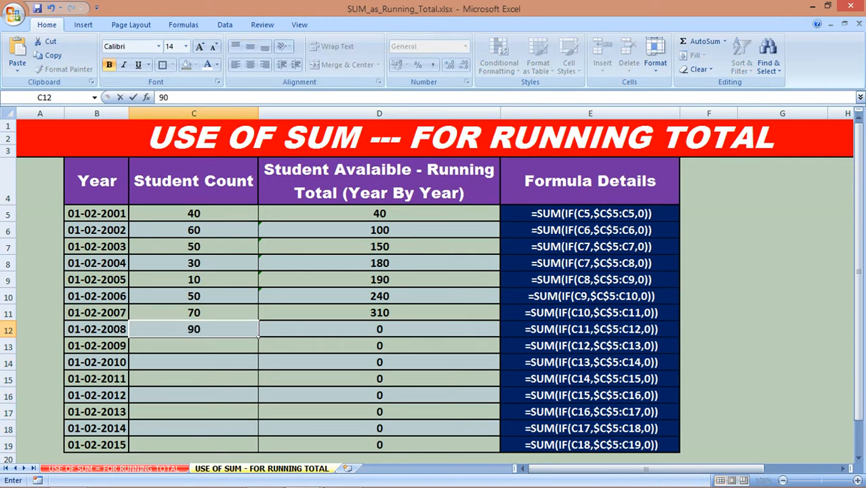
key("Return")
left_click_drag(260, 348, 338, 445)
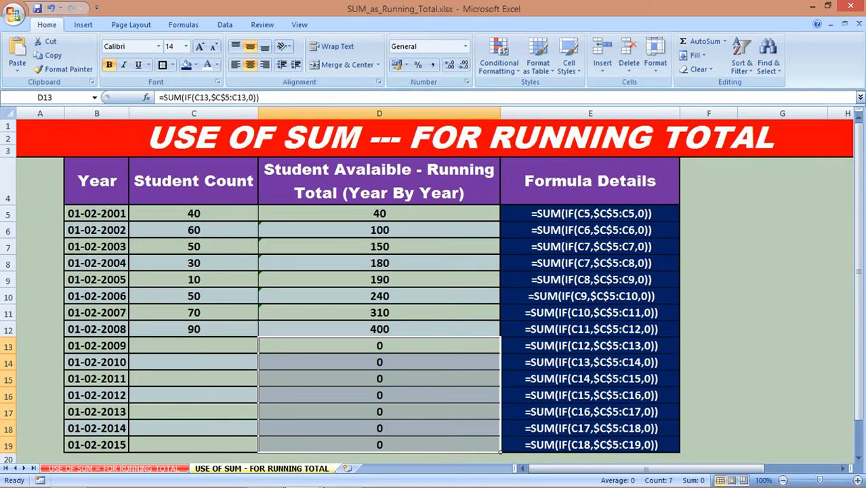
left_click(256, 349)
type("100")
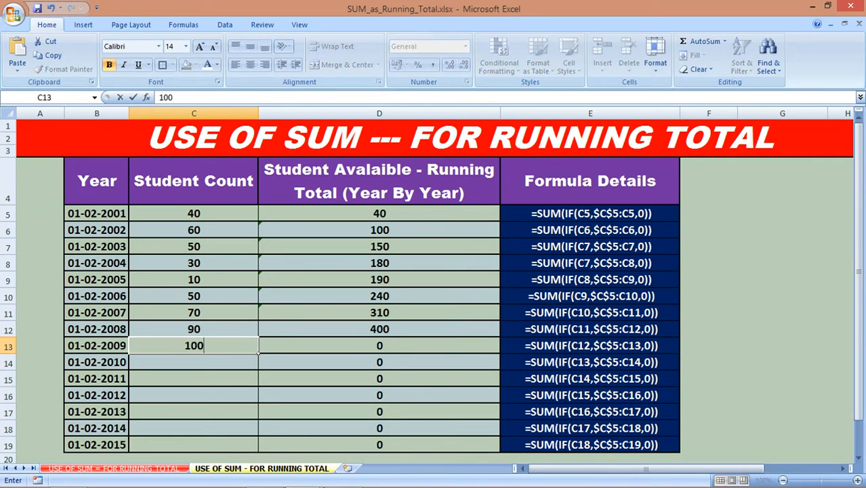
key("Return")
left_click_drag(259, 367, 500, 451)
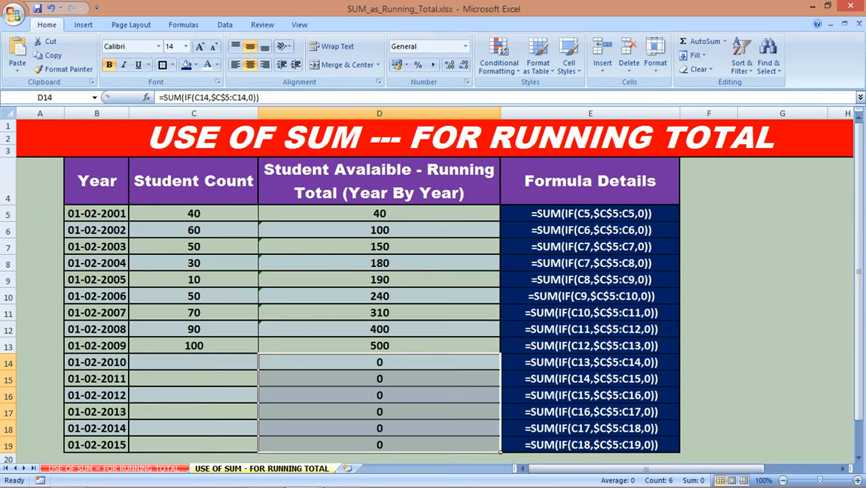
- Enter a student count of 30 for 2010 in C14
left_click(256, 368)
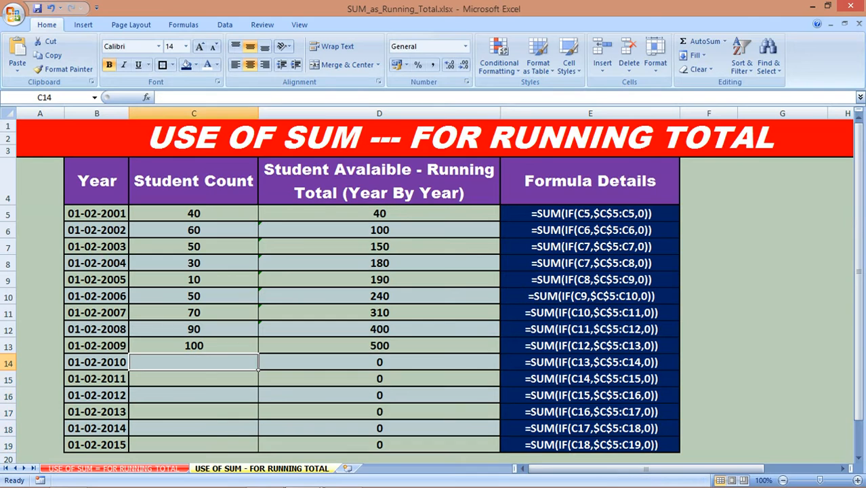
type("30")
key("Return")
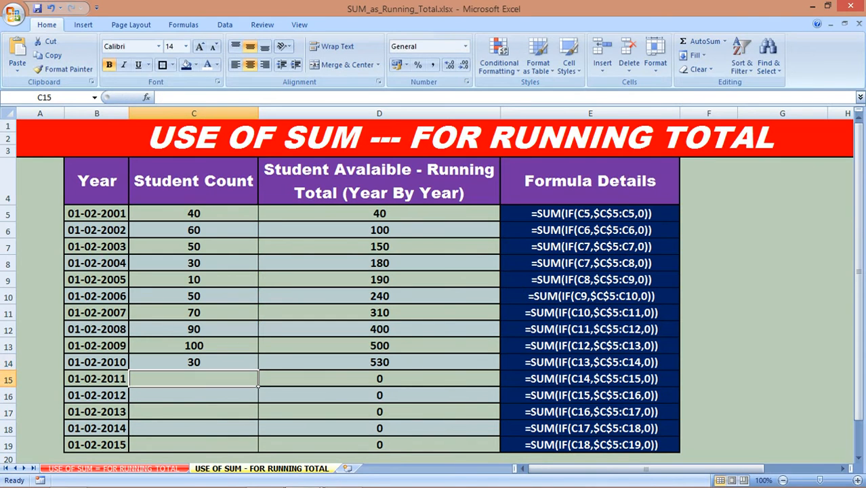
- Enter a student count of 50 for 2011, selecting the running totals of the empty years before and after the entry
left_click(260, 383)
key("ctrl+shift+Down")
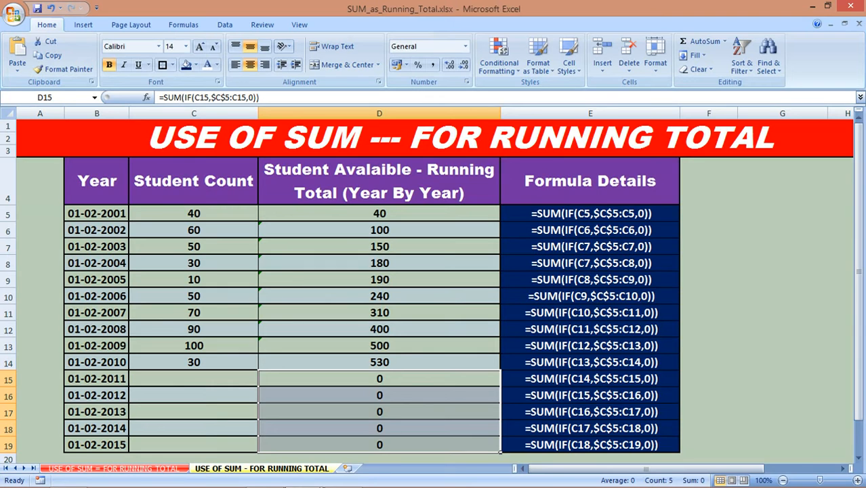
left_click(244, 380)
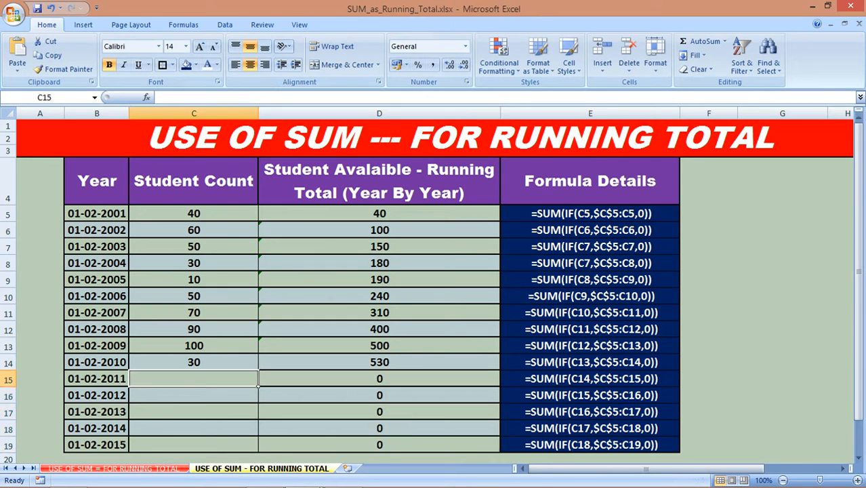
type("50")
key("Return")
left_click_drag(261, 400, 284, 449)
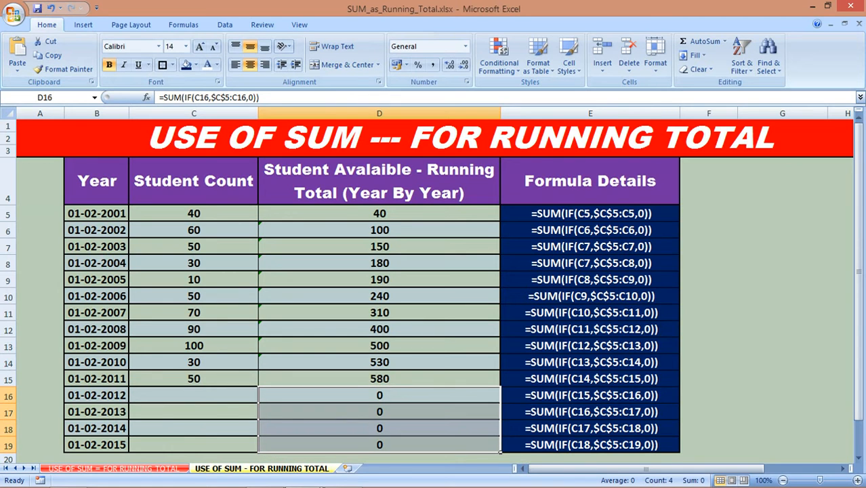
- Enter student counts of 60 for 2012 and 40 for 2013, selecting running totals down to 2015 after each
left_click(257, 399)
type("60")
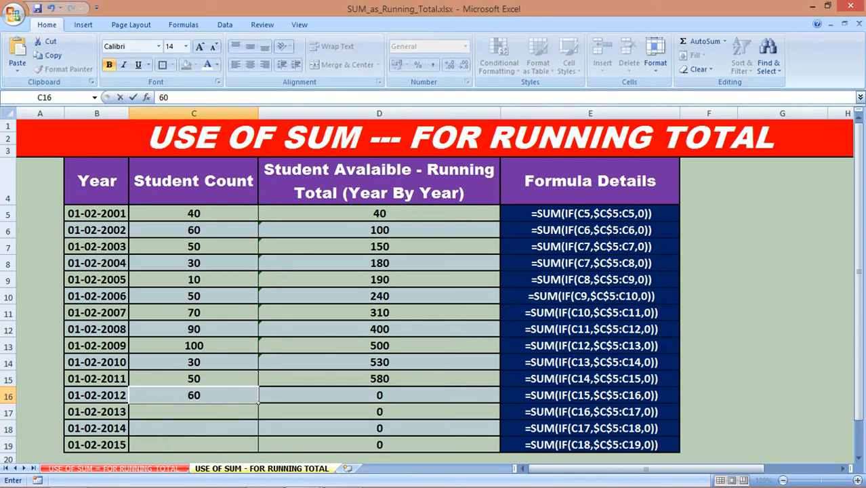
key("Return")
left_click(378, 394)
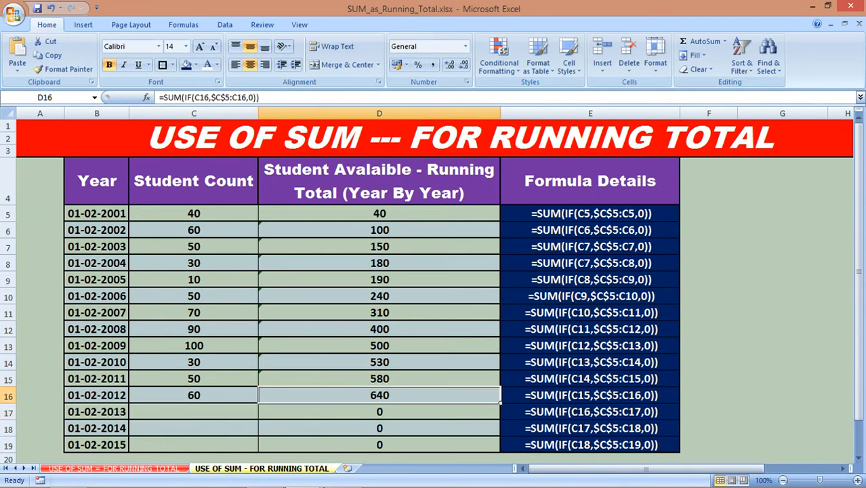
left_click_drag(379, 411, 379, 445)
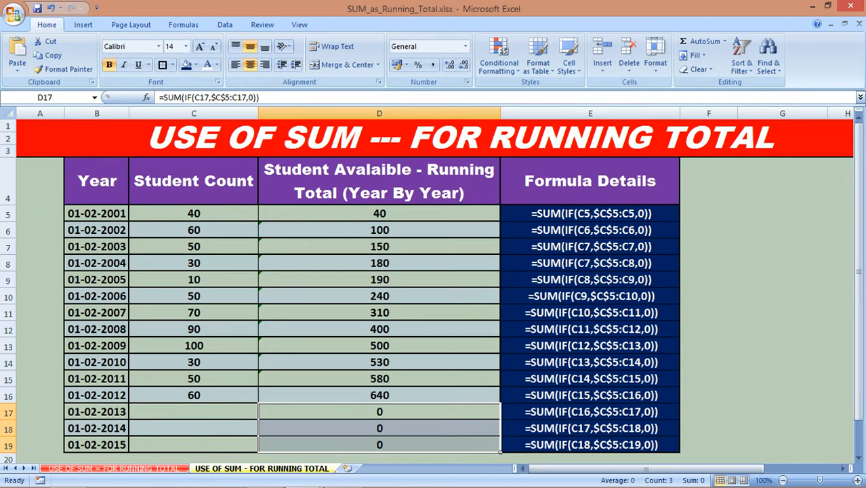
left_click(193, 411)
type("40")
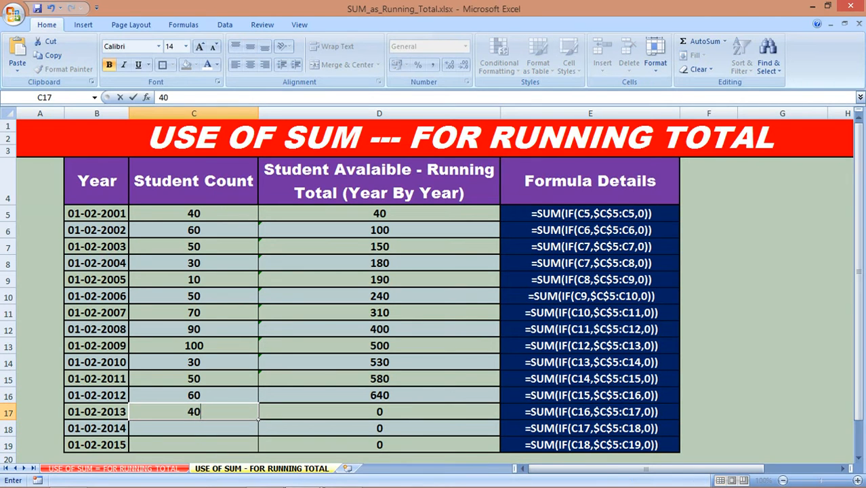
key("Return")
left_click_drag(379, 412, 378, 444)
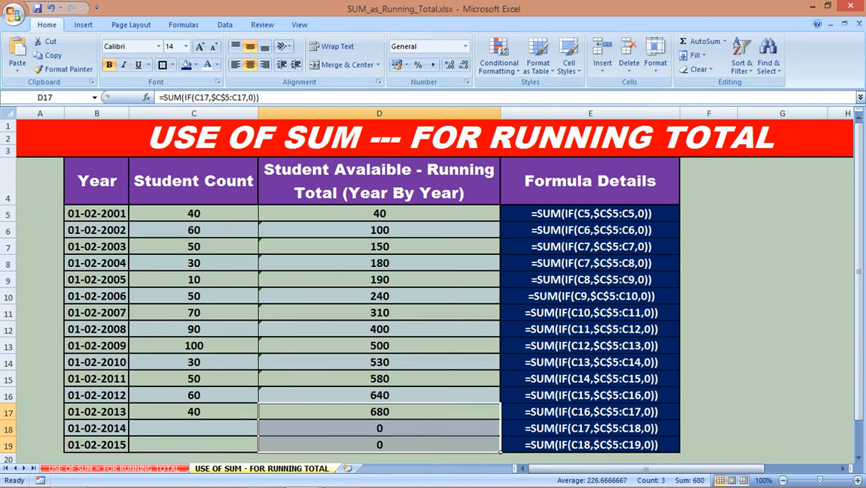
- Enter student counts of 20 for 2014 and 50 for 2015, selecting the running totals of 2014 and 2015 in between
left_click(193, 427)
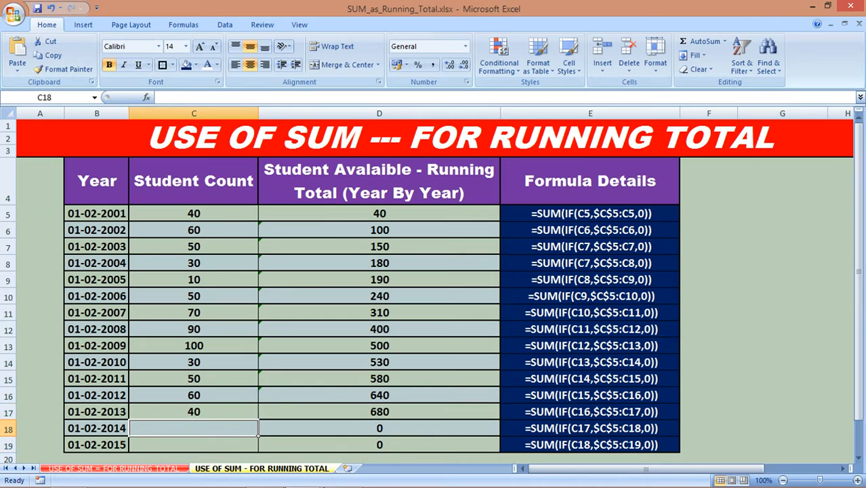
type("20")
key("Return")
left_click_drag(379, 428, 379, 444)
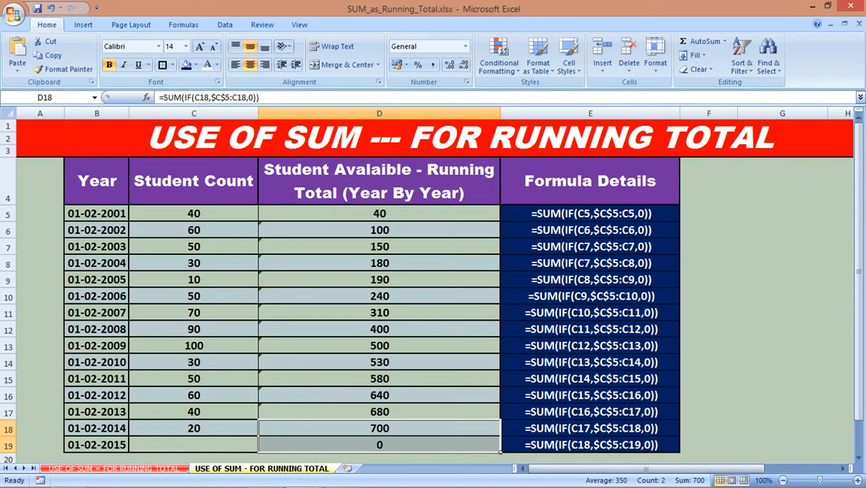
left_click(193, 444)
type("50")
key("Return")
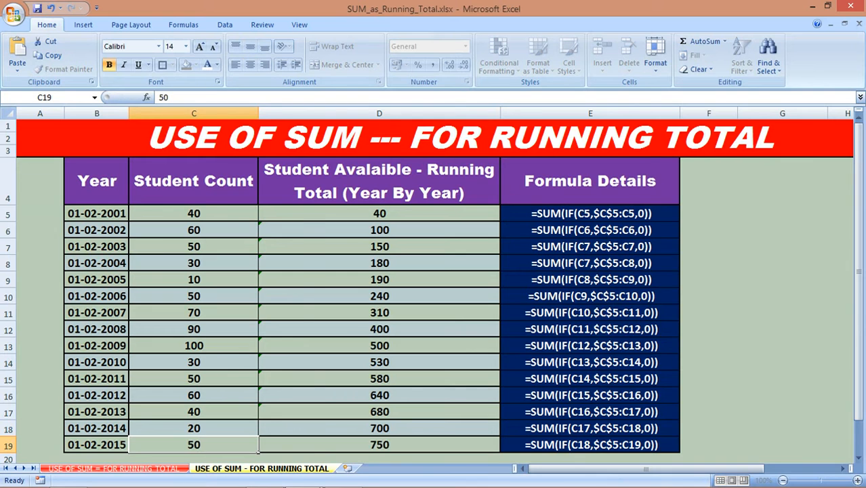
- Set the font size of the Formula Details entries in E5:E19 to 16
scroll(379, 292, "up", 1)
left_click_drag(379, 213, 379, 445)
left_click_drag(590, 213, 590, 445)
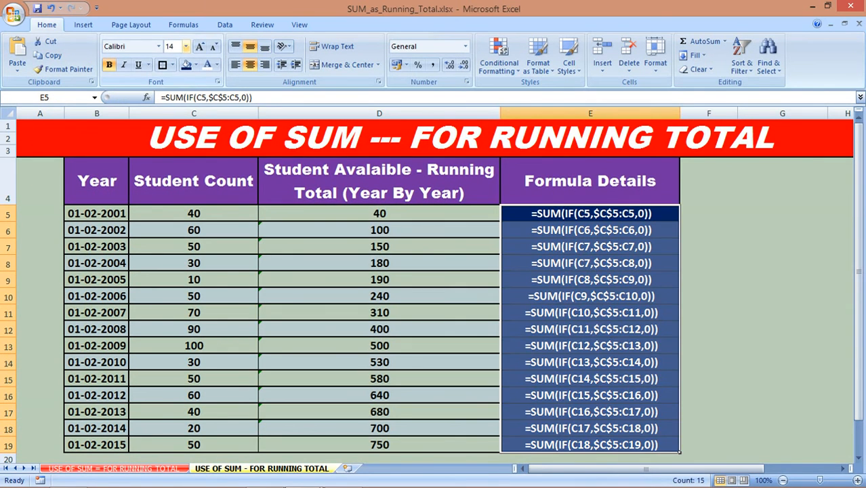
left_click(185, 46)
left_click(170, 126)
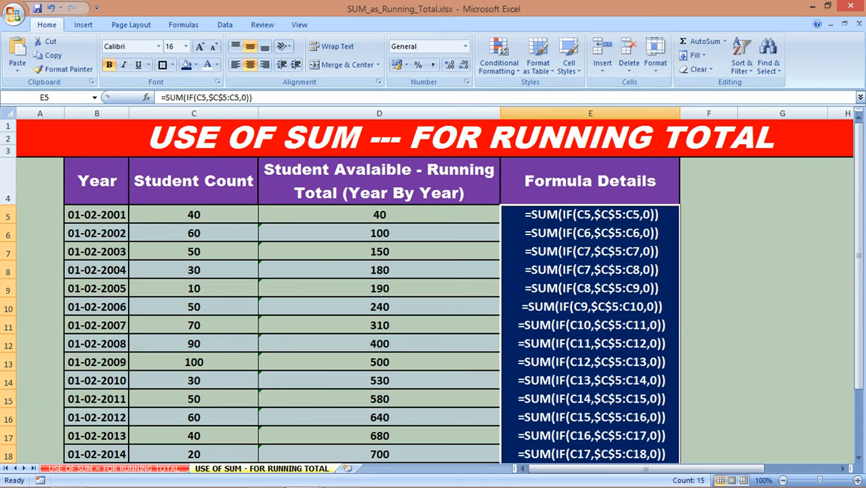
- Examine the SUM(IF()) formula texts in the Formula Details column one by one from E6 to E18
left_click(589, 232)
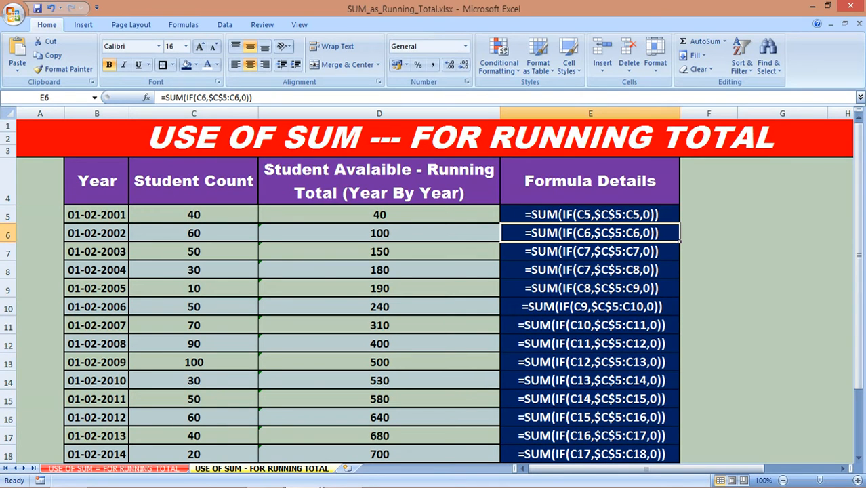
left_click(589, 250)
left_click(590, 268)
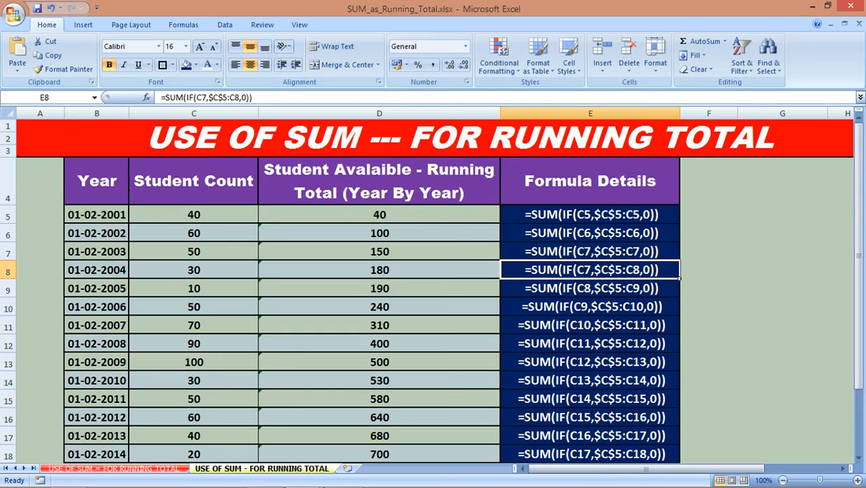
left_click(589, 288)
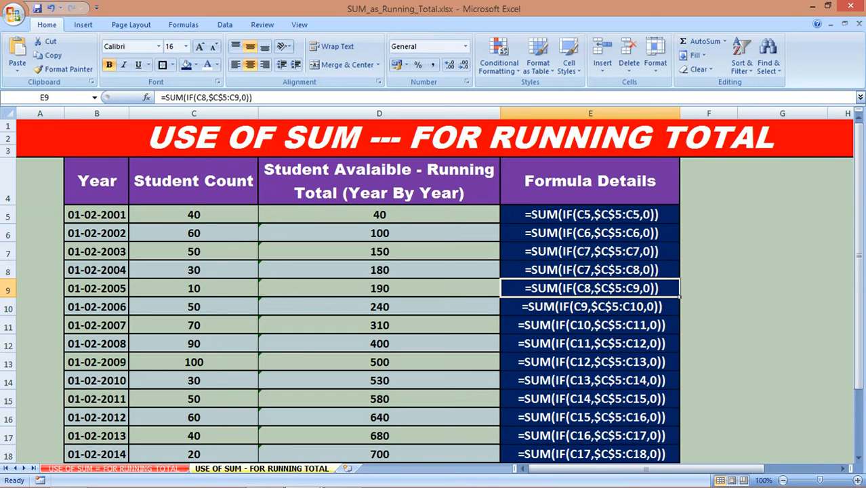
left_click(589, 306)
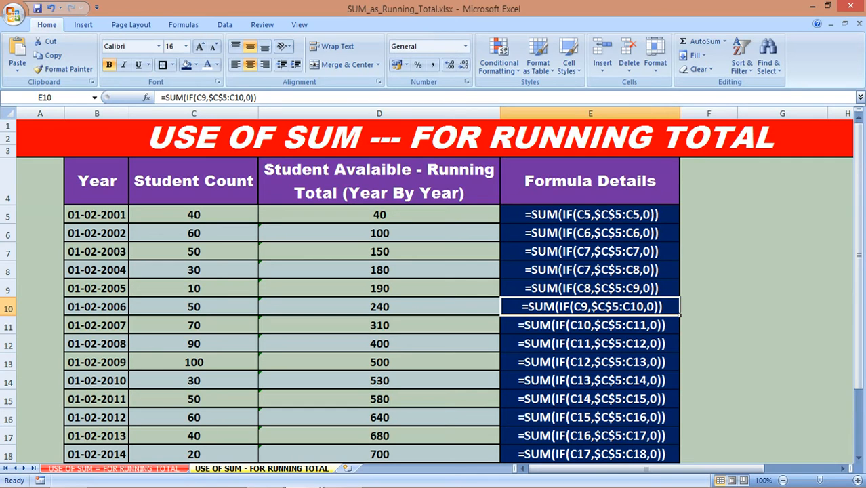
left_click(589, 343)
left_click(590, 361)
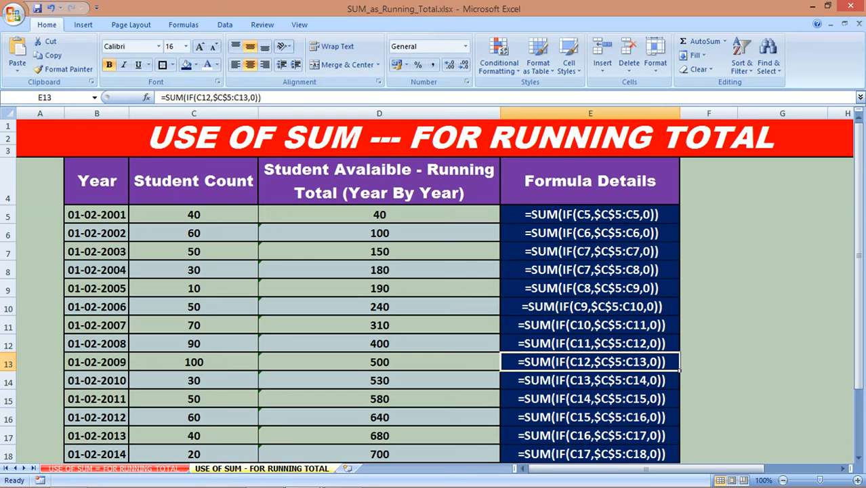
left_click(589, 380)
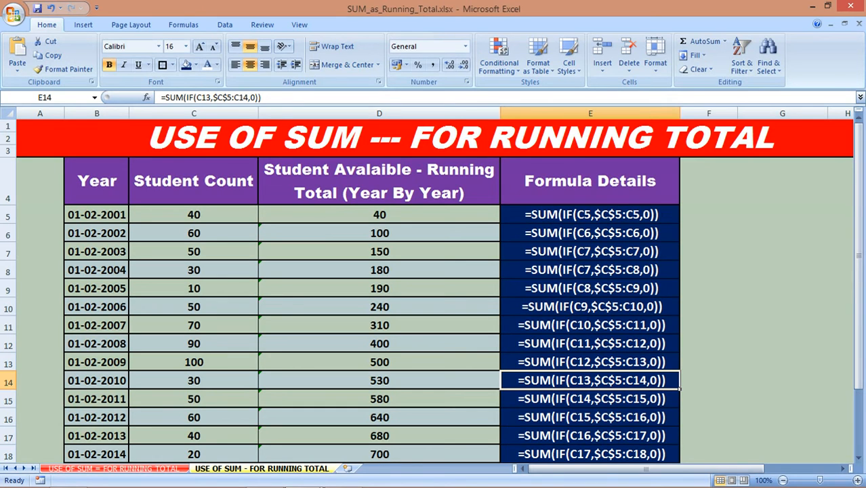
left_click(589, 398)
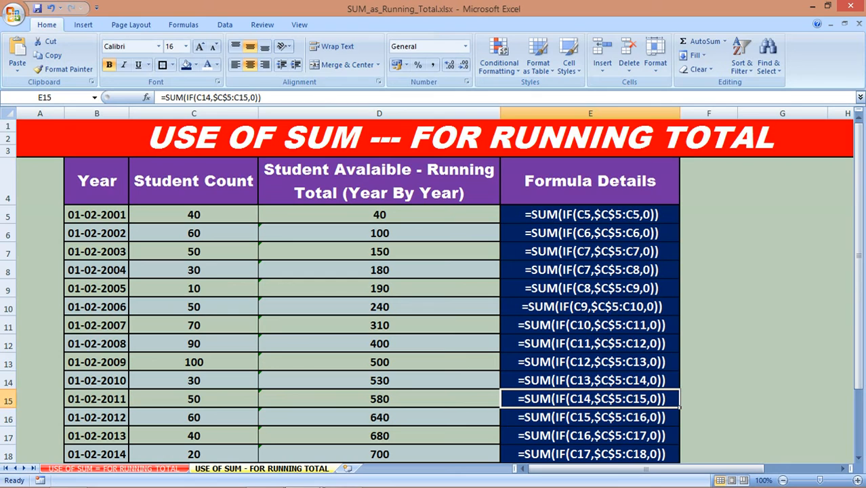
left_click(590, 416)
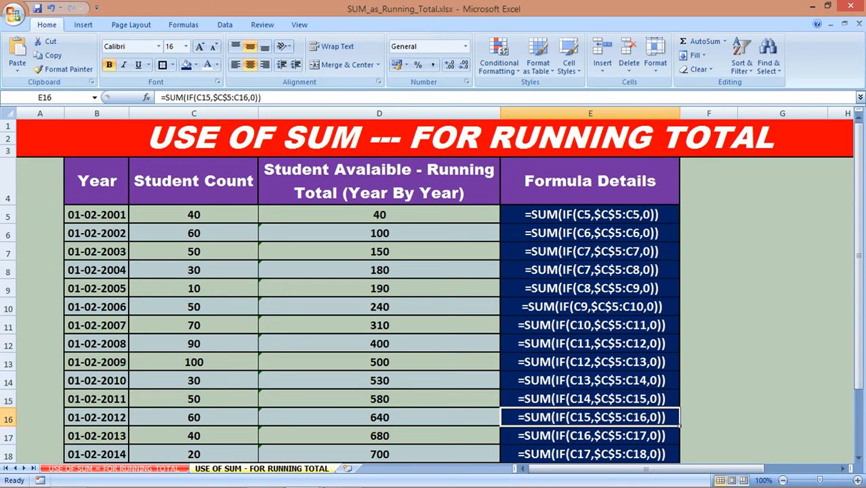
left_click(590, 435)
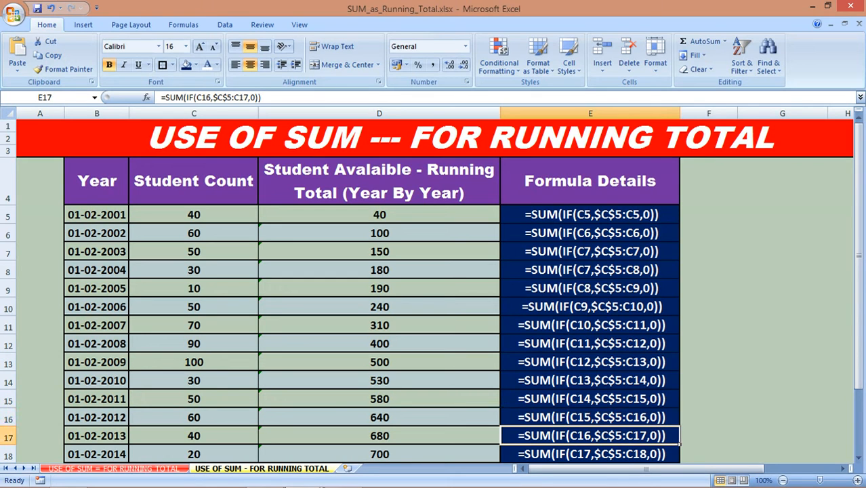
left_click(589, 453)
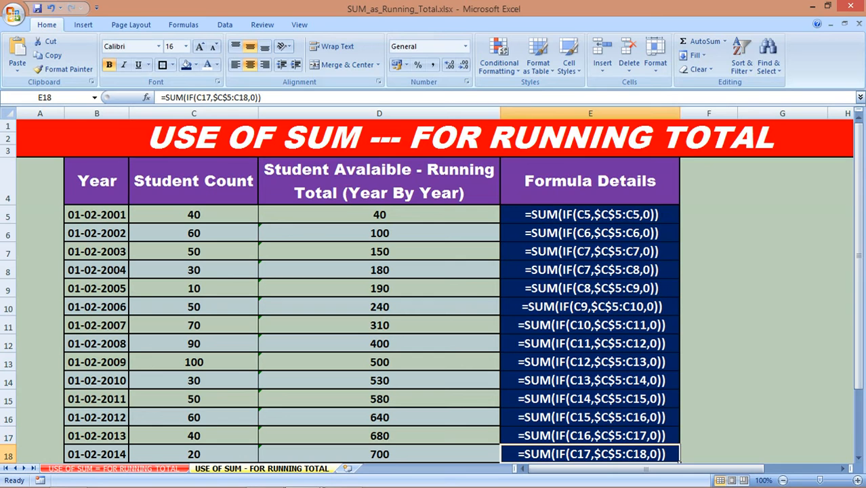
- Copy the Formula Details block E4:E18 to cell F4 of the "USE OF SUM = FOR RUNNING TOTAL" sheet
left_click_drag(589, 180, 589, 454)
key("ctrl+c")
left_click(114, 469)
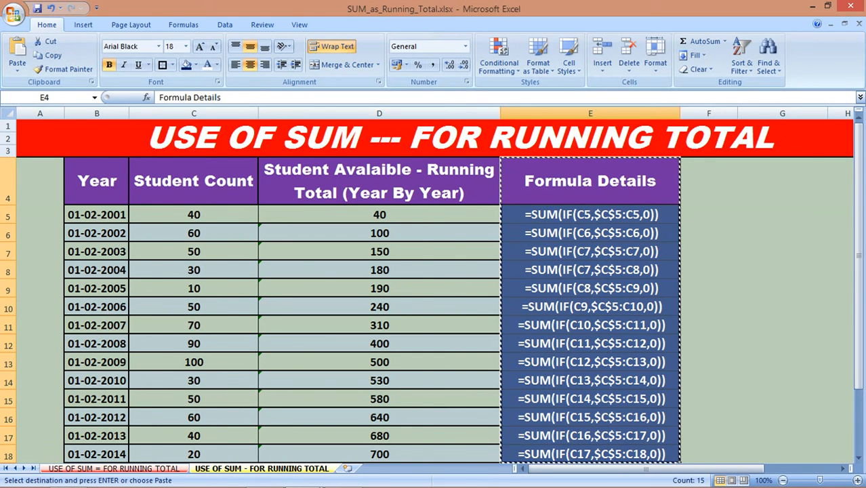
left_click(726, 181)
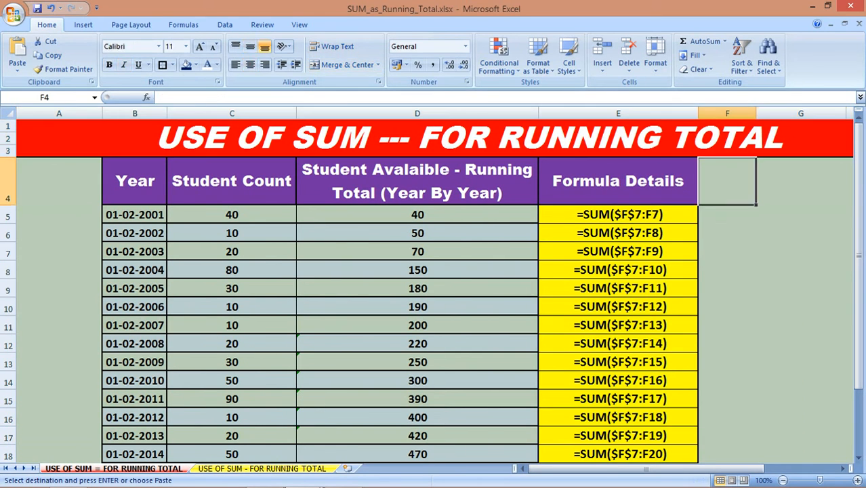
key("ctrl+v")
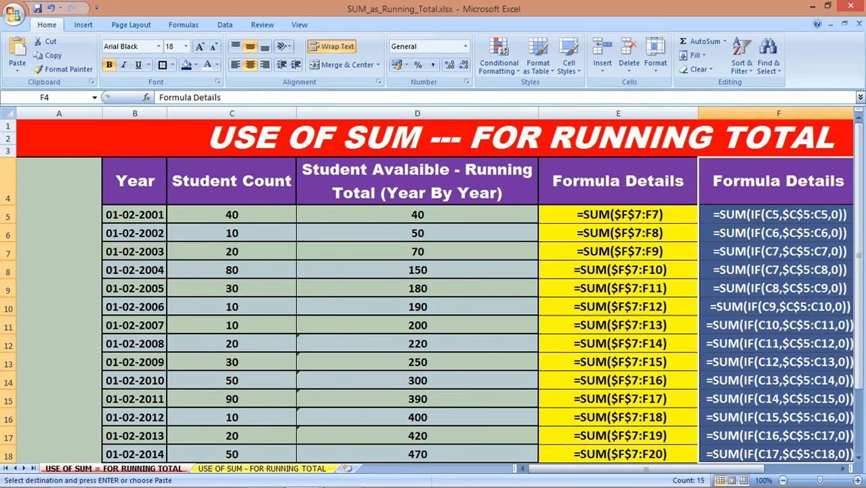
- Rename the two formula column headers in E4 and F4 as "Formula Details 1" and "Formula Details 2"
left_click(842, 468)
left_click_drag(488, 215, 771, 390)
left_click(816, 343)
left_click(532, 181)
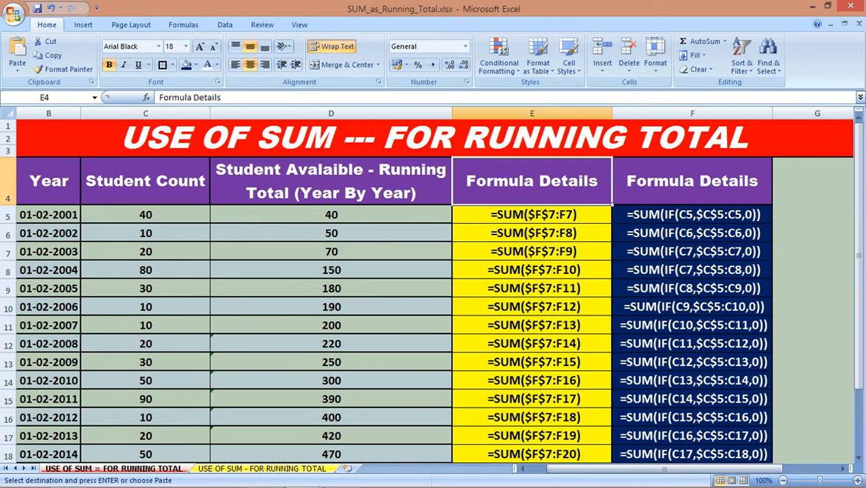
key("F2")
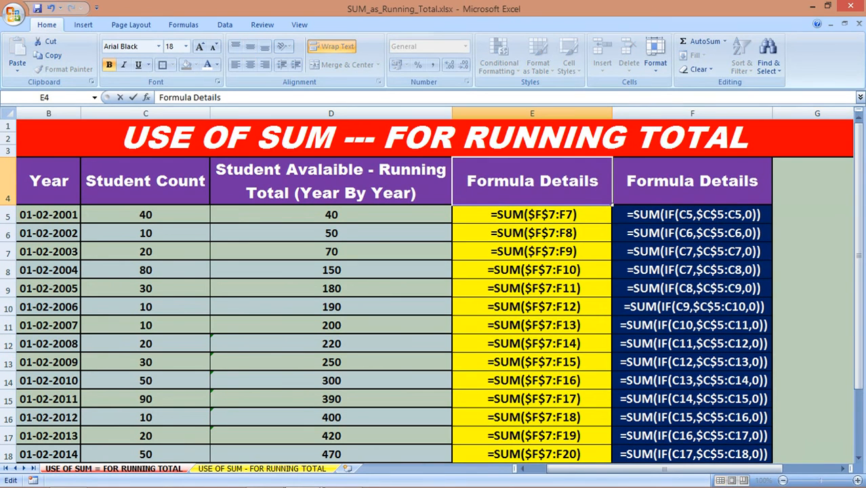
type("1")
key("Tab")
key("F2")
type("2")
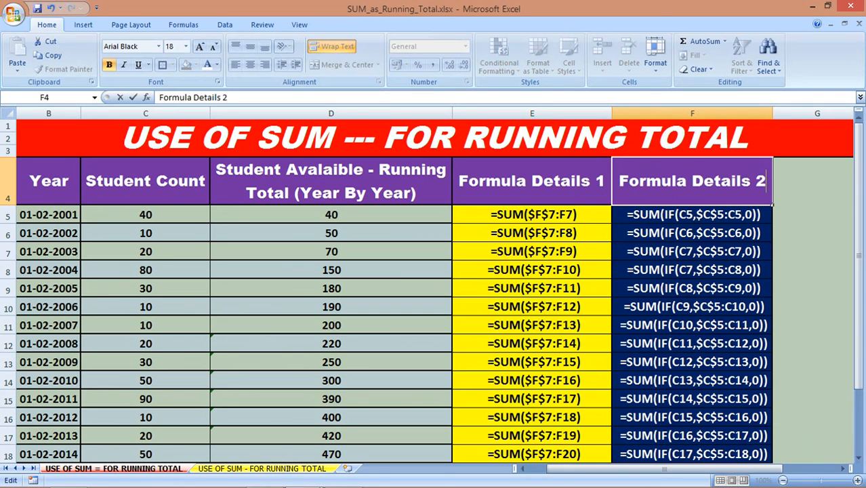
left_click(813, 215)
- Compare the anchored SUM formulas in Formula Details 1 with the SUM(IF()) formulas in Formula Details 2, row by row
left_click_drag(532, 181, 771, 391)
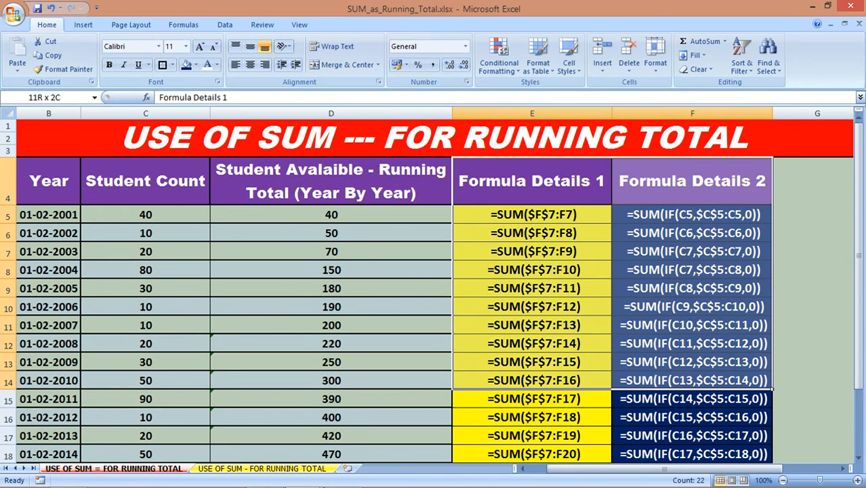
left_click(532, 214)
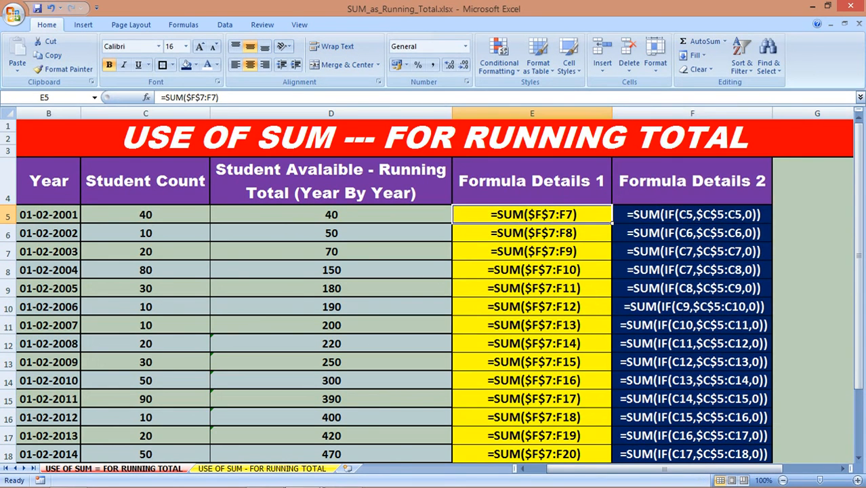
left_click(691, 214)
left_click(692, 233)
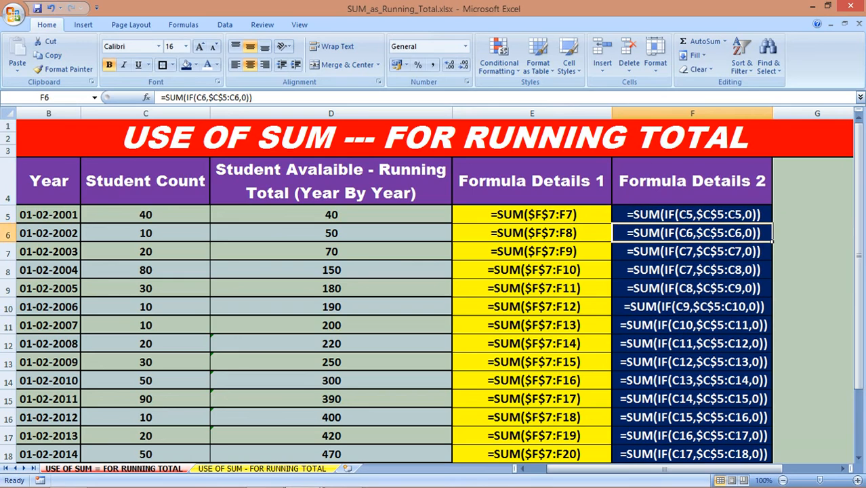
left_click(531, 233)
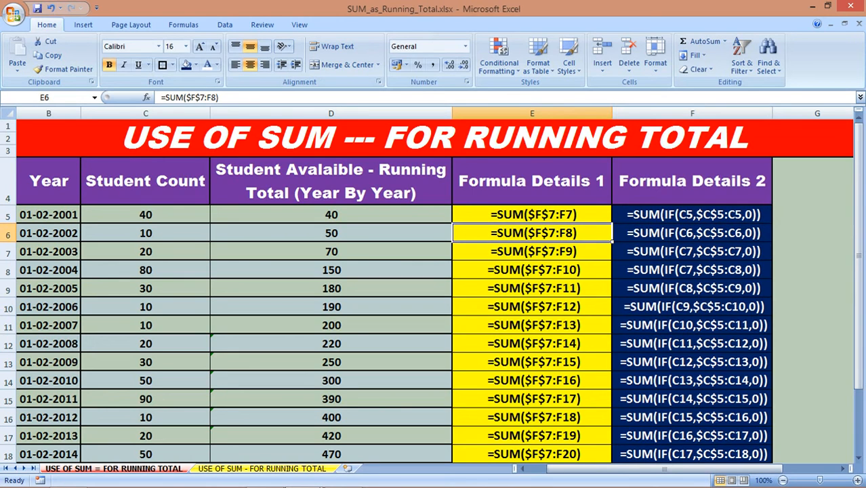
left_click(532, 251)
left_click(692, 252)
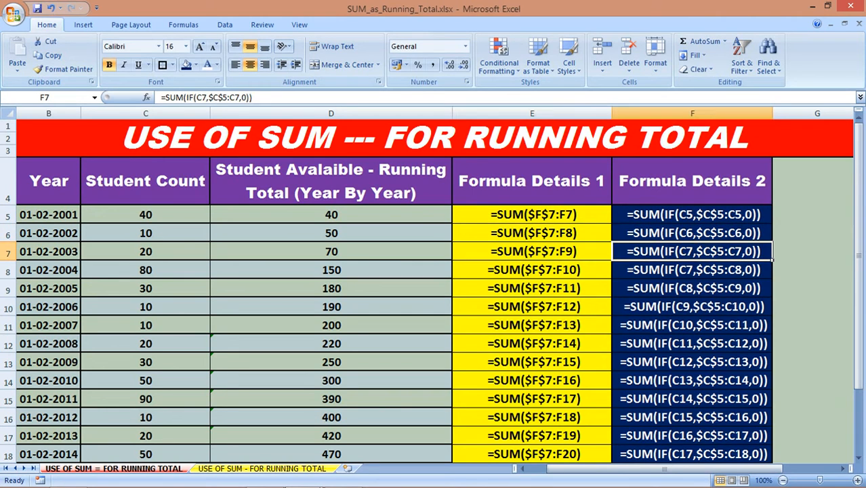
left_click(692, 270)
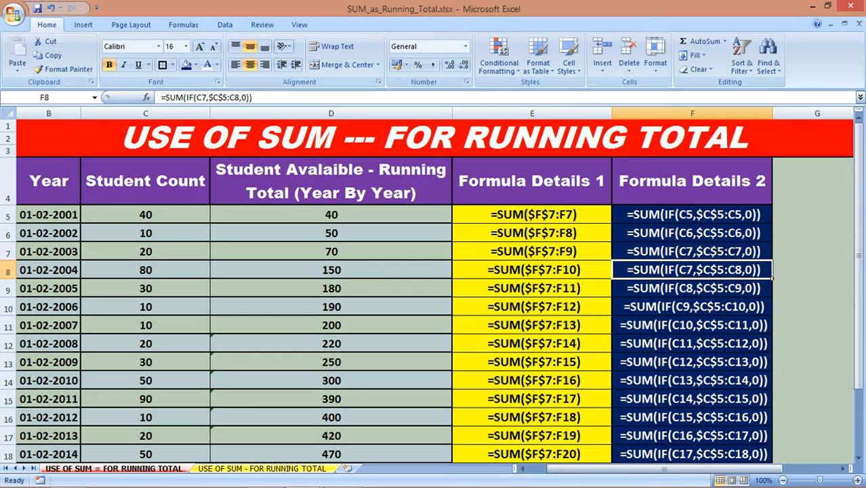
- Check the anchored SUM formulas in Formula Details 1 against the SUM(IF()) formulas in Formula Details 2 from row 8 to row 18
left_click(532, 269)
left_click(532, 288)
left_click(692, 306)
left_click(531, 306)
left_click(692, 325)
left_click(692, 343)
left_click(532, 343)
left_click(532, 361)
left_click(531, 379)
left_click(531, 399)
left_click(531, 416)
left_click(532, 435)
left_click(532, 454)
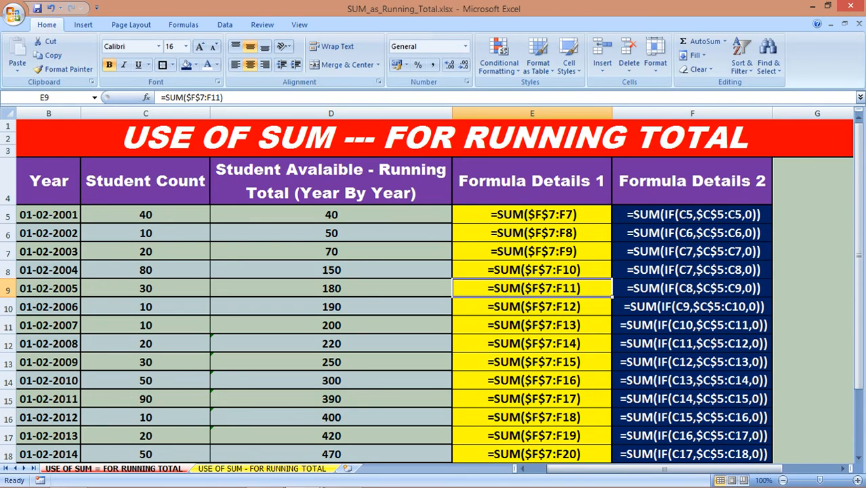
- View the "USE OF SUM - FOR RUNNING TOTAL" sheet and return to the "USE OF SUM = FOR RUNNING TOTAL" sheet
left_click(434, 138)
key("ctrl+Page_Down")
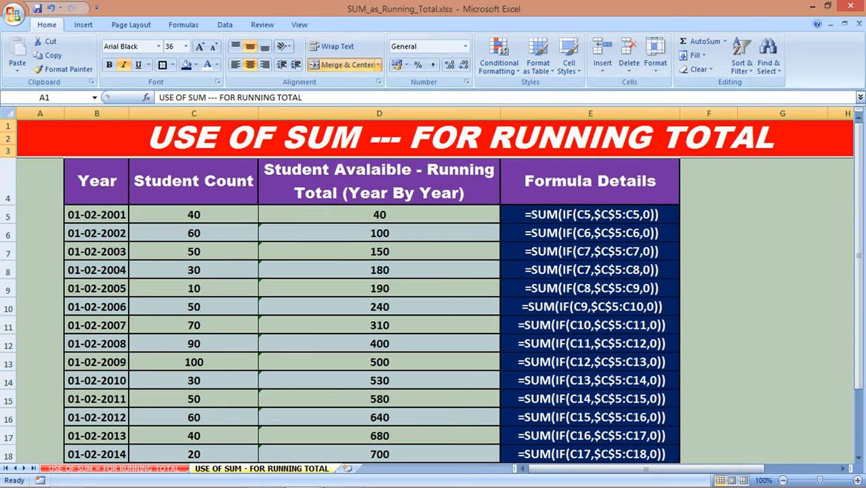
key("ctrl+Page_Up")
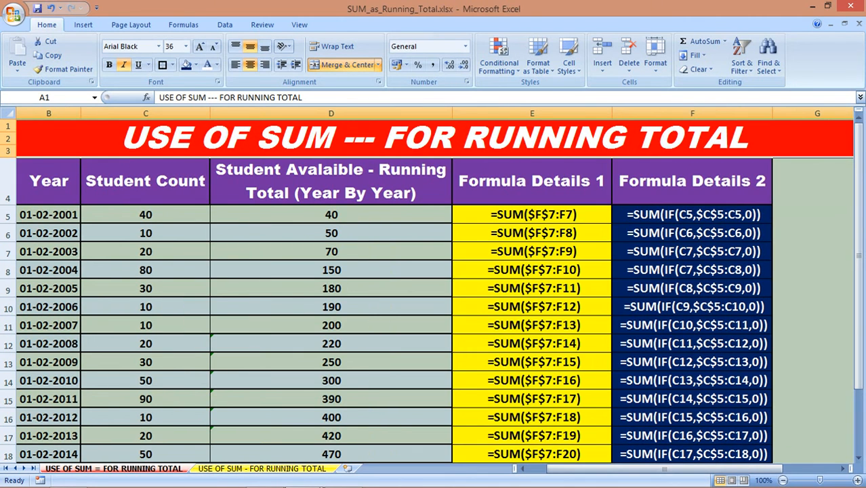
- Review the anchored SUM formulas in Formula Details 1 from E5 to E11, and switch to the "USE OF SUM - FOR RUNNING TOTAL" sheet
left_click(531, 214)
left_click(532, 232)
left_click(532, 250)
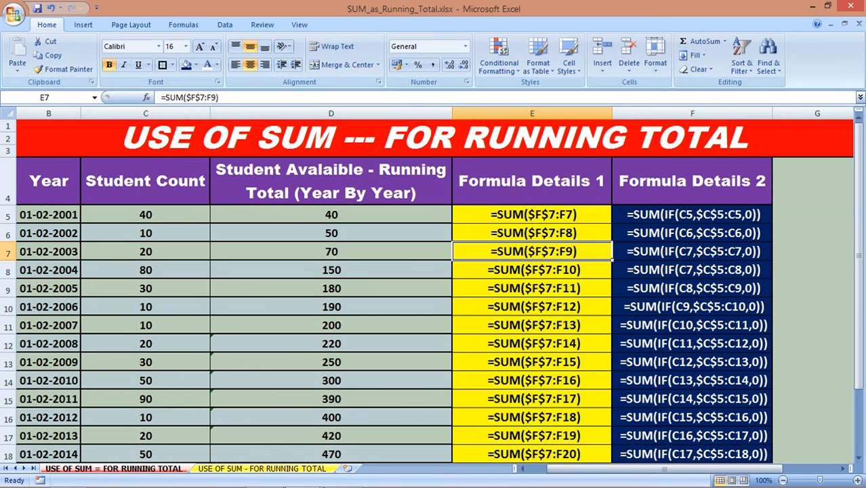
key("Down")
key("Down")
key("Down")
key("Down")
key("ctrl+Home")
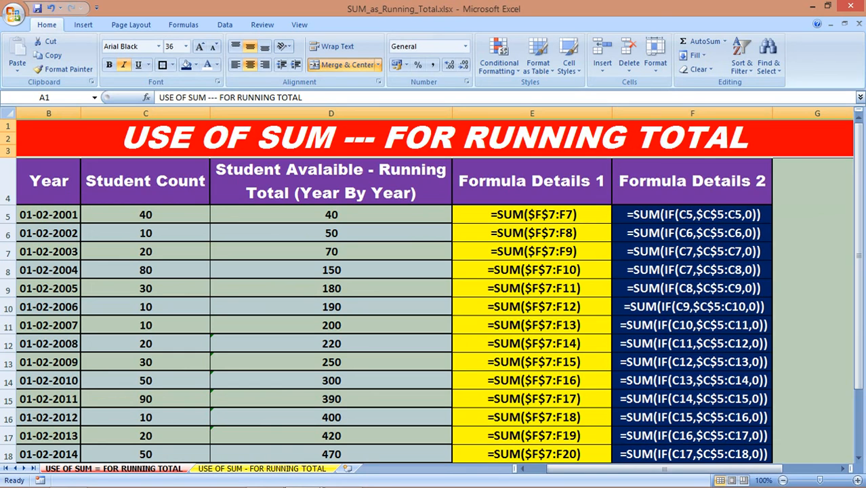
left_click(262, 468)
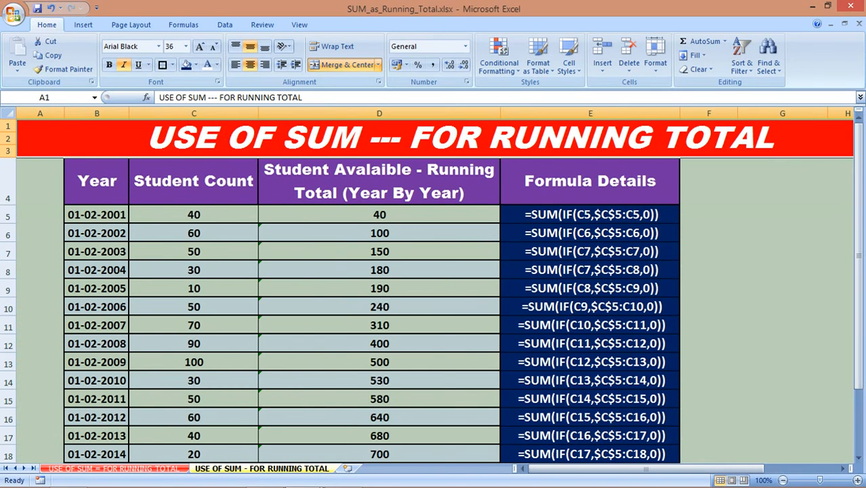